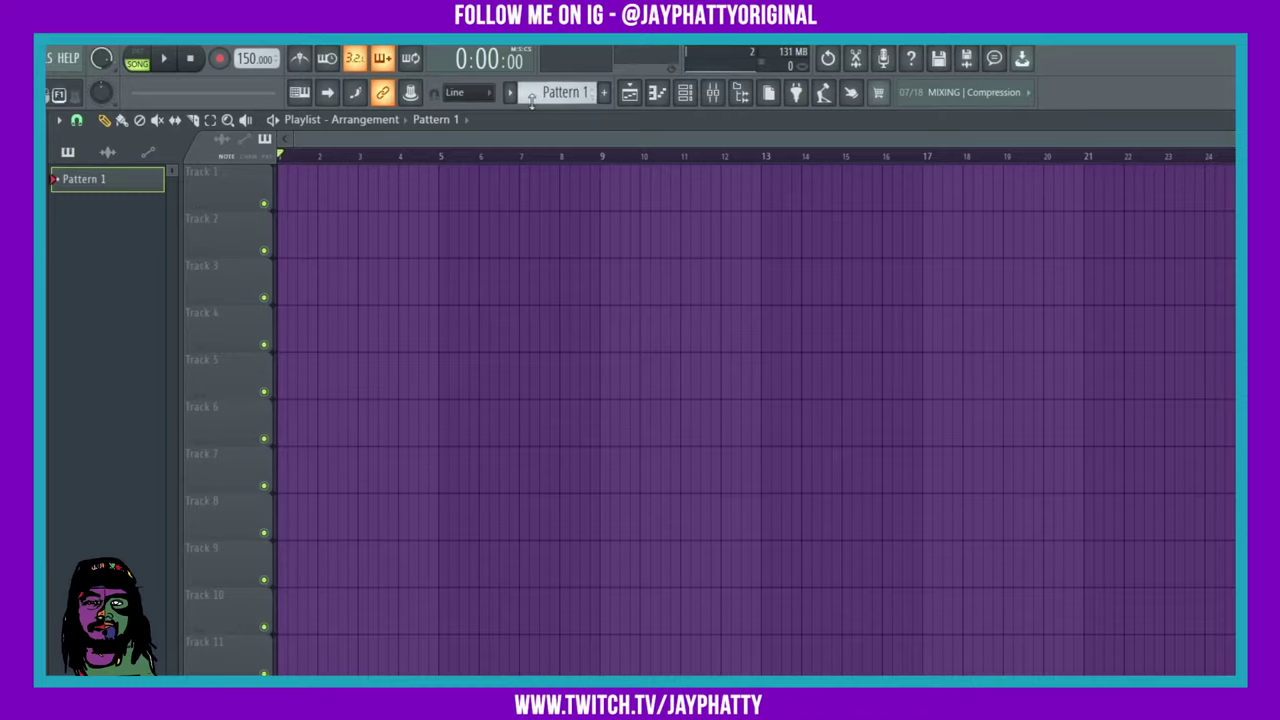
Step: Select Pattern 1 and place it on Track 1 as a clip stretched to bar 9
scroll(547, 88, "up", 1)
scroll(565, 92, "up", 9)
scroll(565, 92, "down", 5)
scroll(565, 92, "up", 7)
scroll(565, 92, "down", 11)
left_click(604, 92)
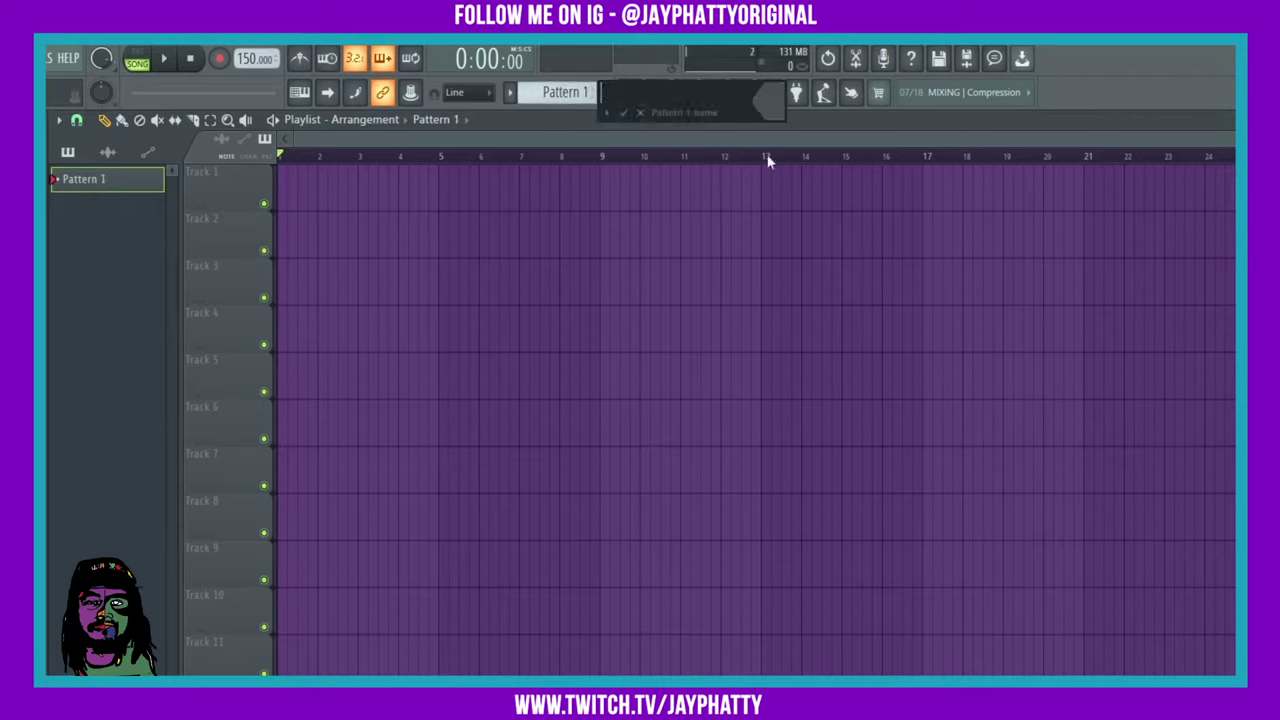
left_click(640, 113)
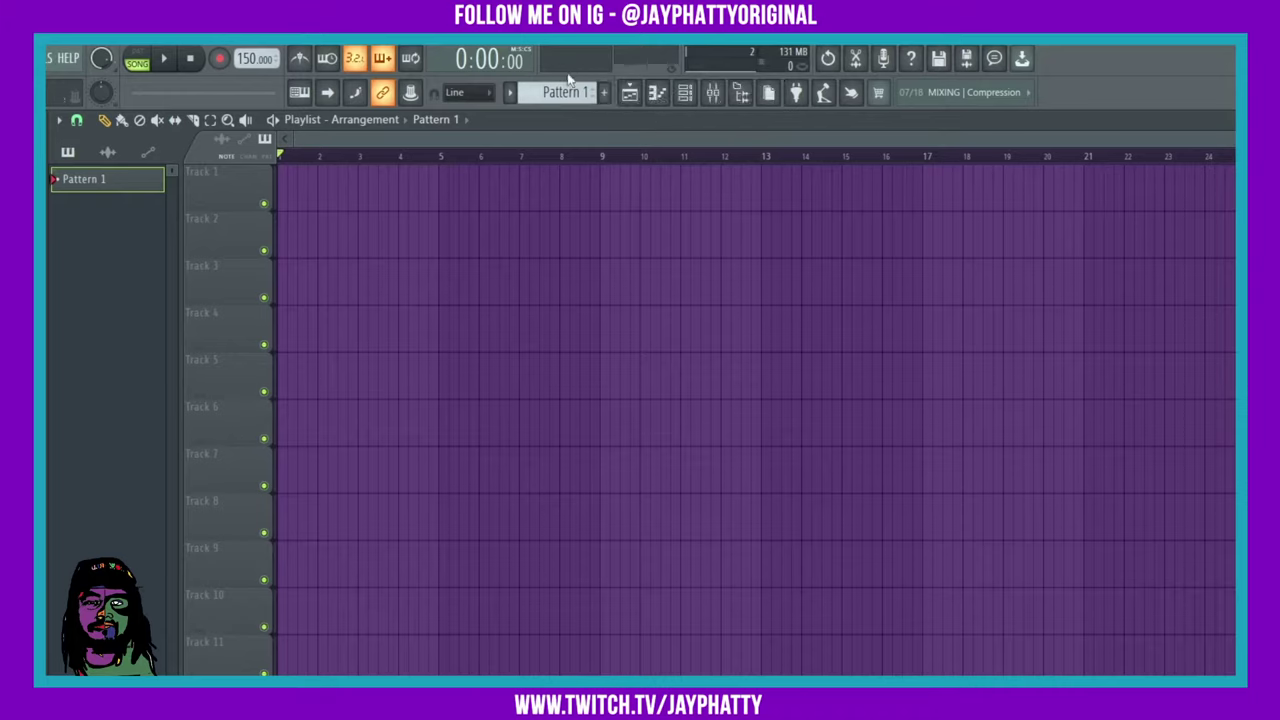
left_click(287, 183)
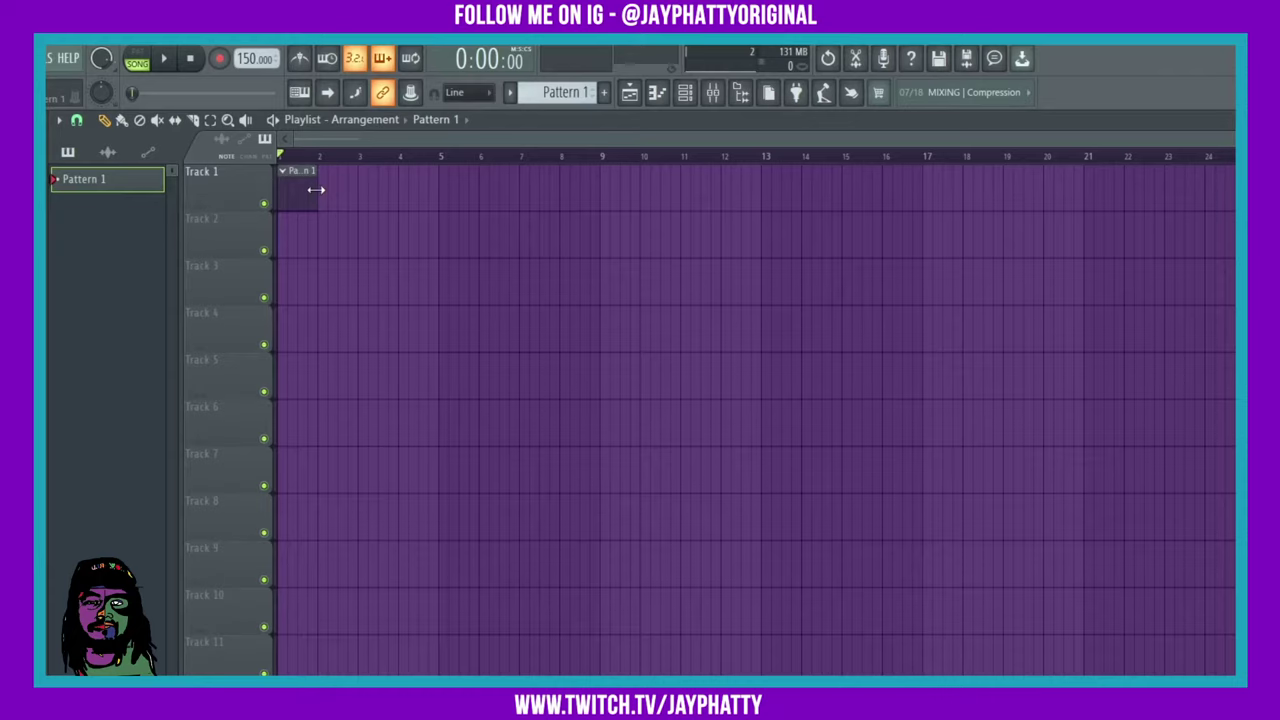
left_click_drag(316, 189, 598, 200)
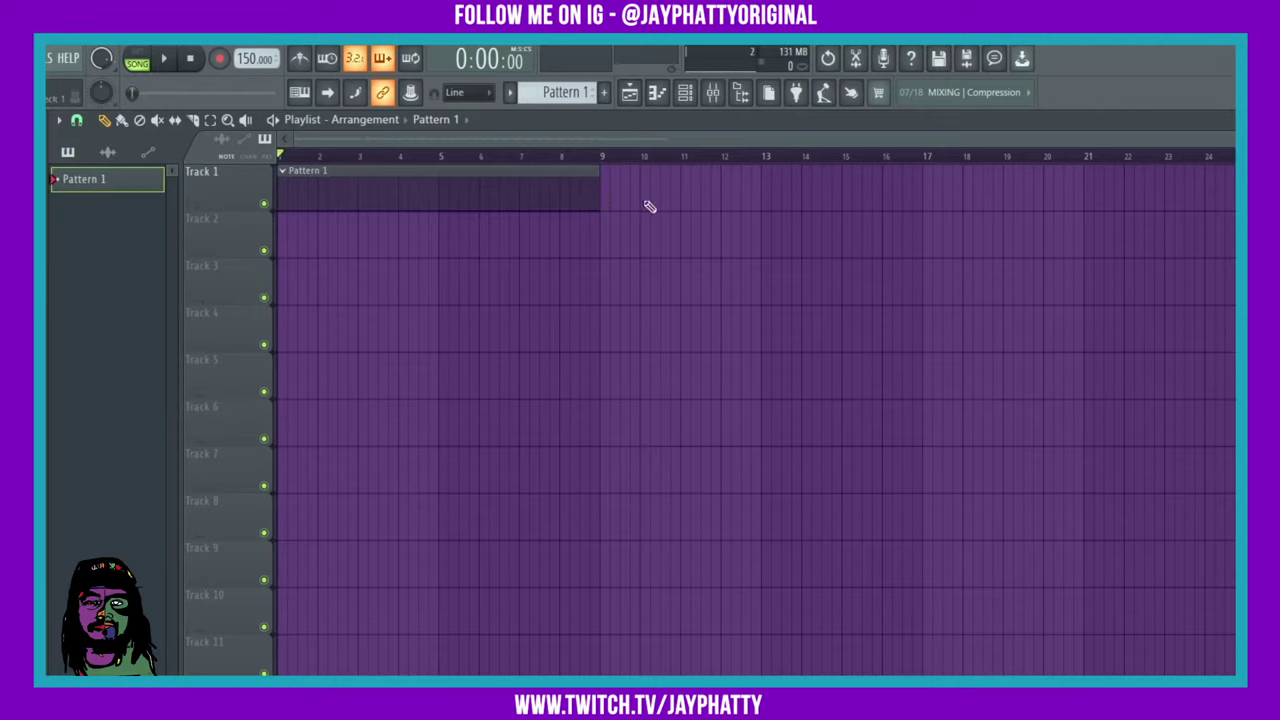
Step: Show the channel rack, move it right, and toggle between pattern and song mode
left_click(685, 92)
left_click_drag(485, 325, 599, 316)
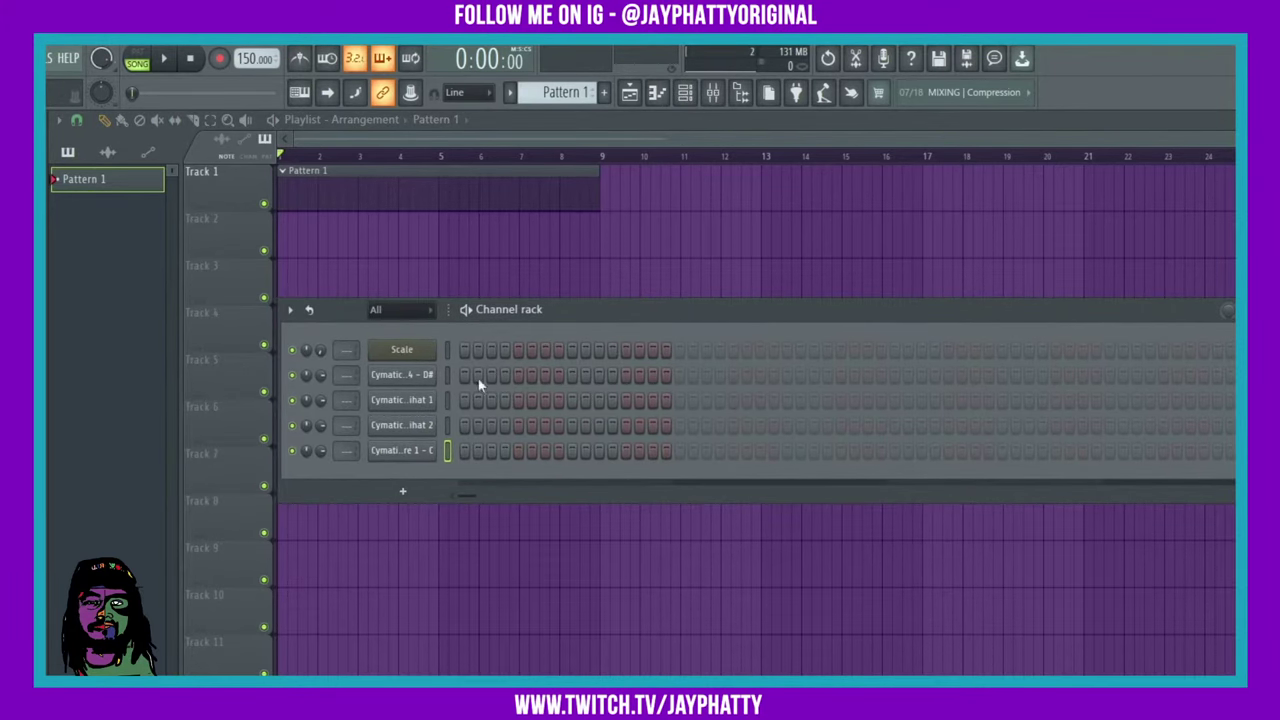
scroll(557, 95, "down", 4)
scroll(565, 91, "up", 3)
left_click(140, 57)
left_click(137, 57)
Step: Add and delete a test Pattern 1 clip on Track 2, then reposition the channel rack
left_click(176, 287)
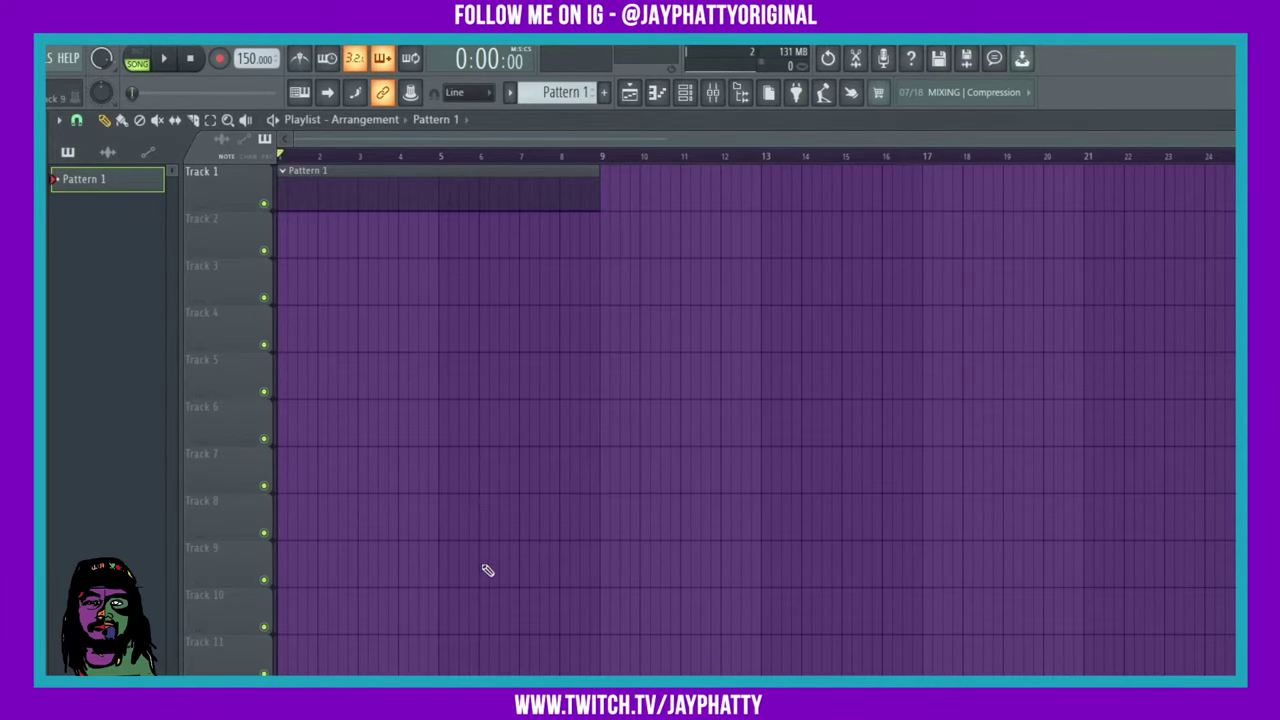
left_click(303, 237)
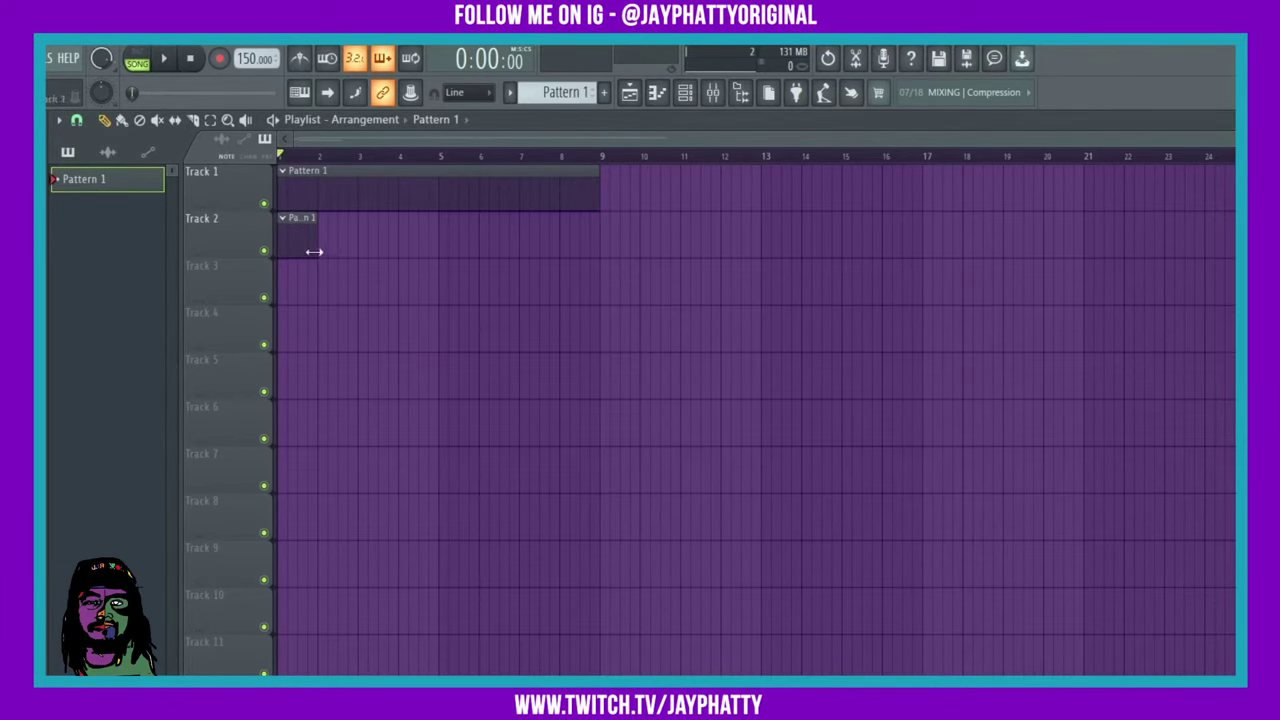
right_click(316, 252)
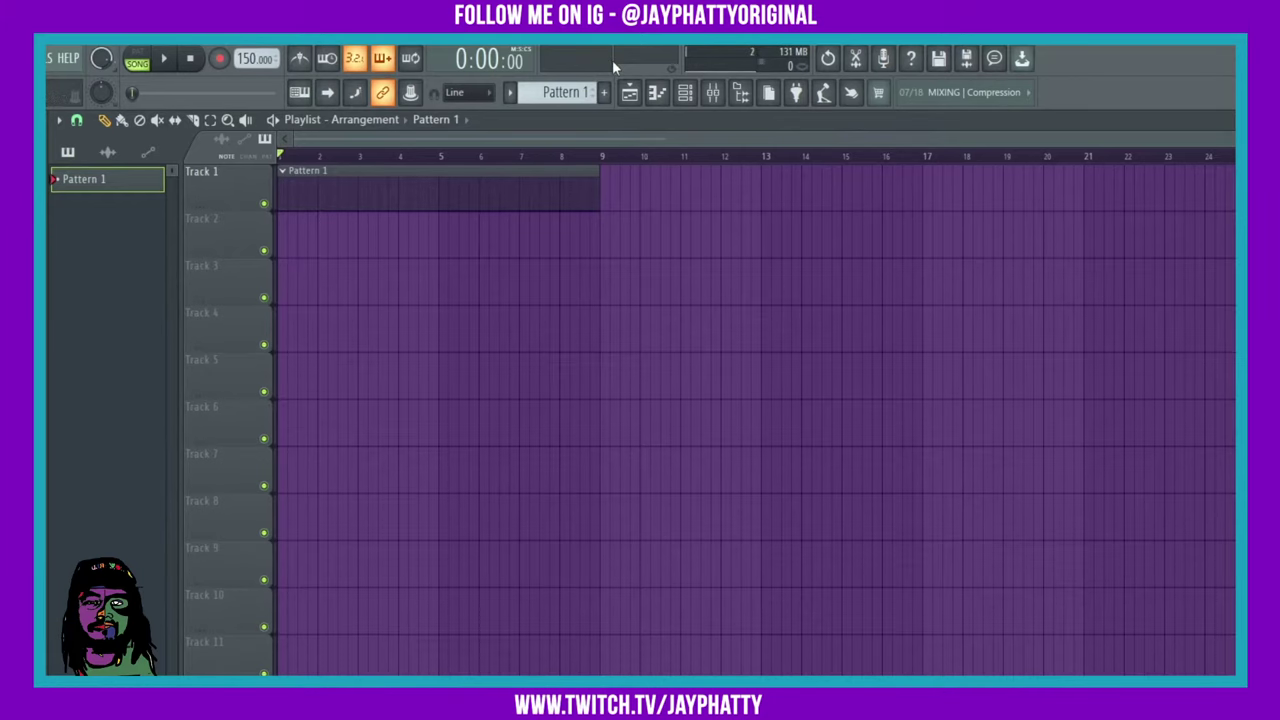
left_click(684, 92)
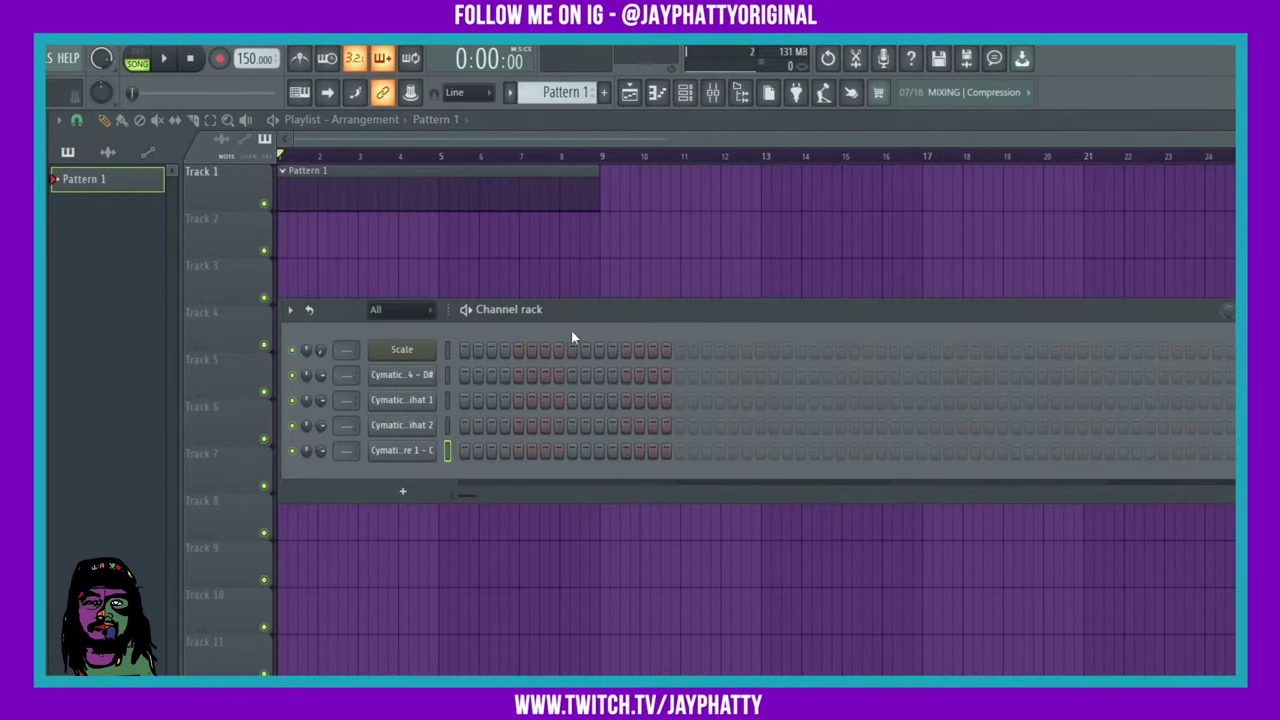
left_click_drag(573, 337, 566, 300)
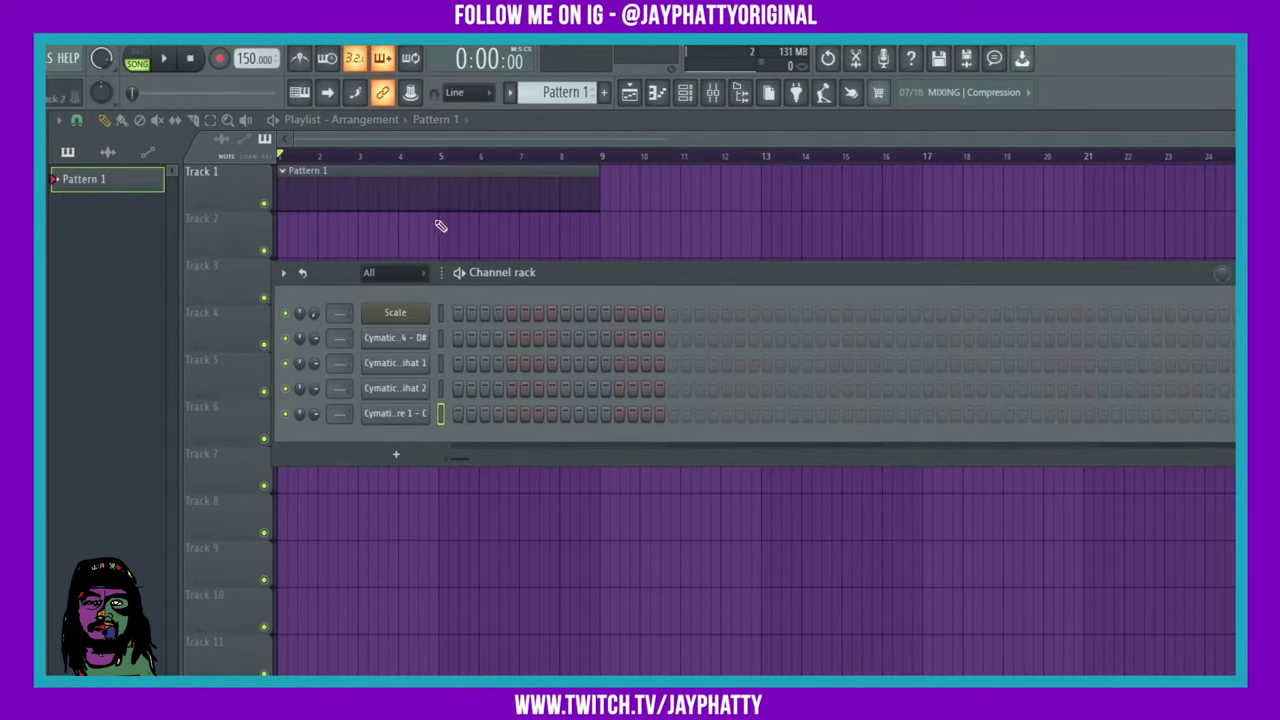
Step: Turn on the top drum channel's first step and play the arrangement once
left_click(459, 339)
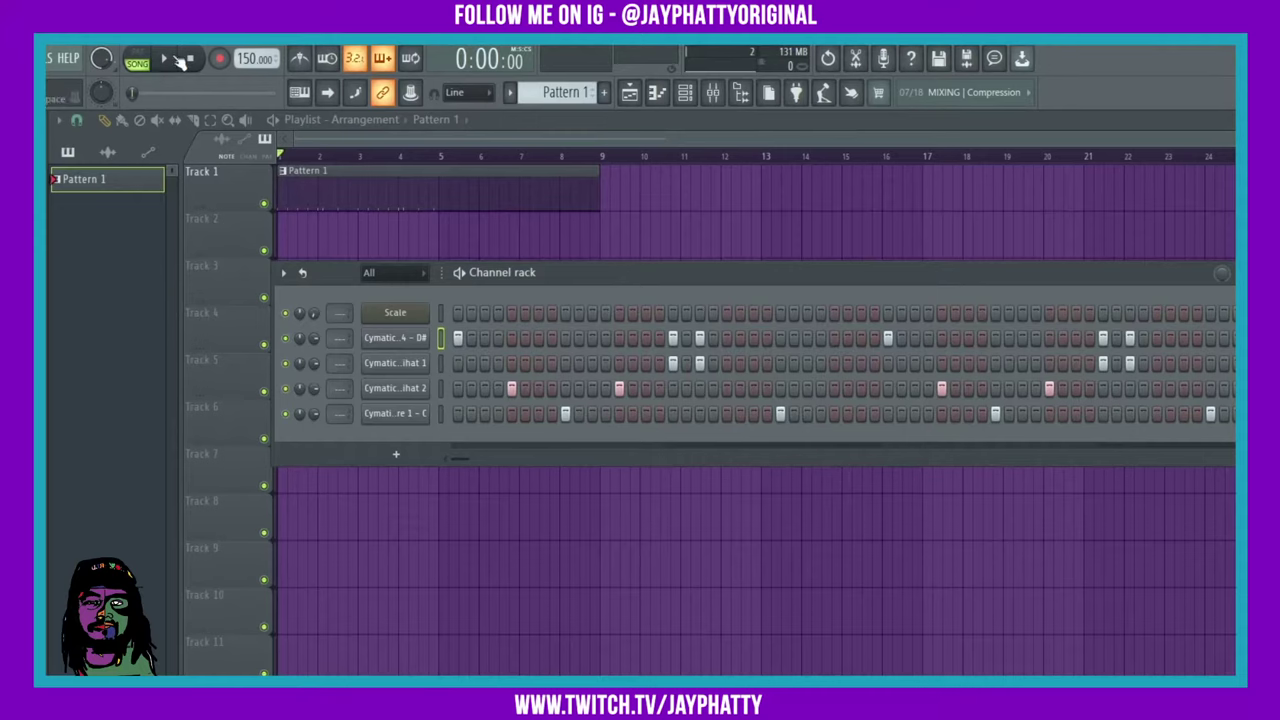
left_click(168, 59)
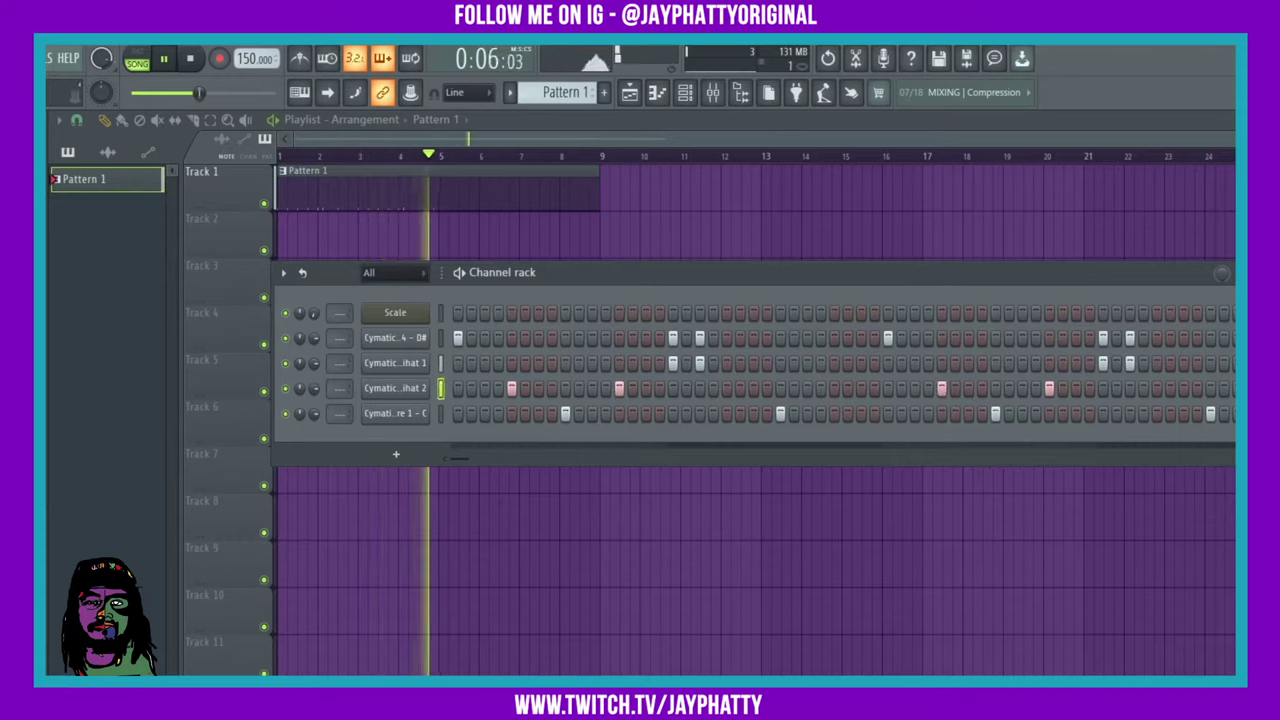
left_click(190, 60)
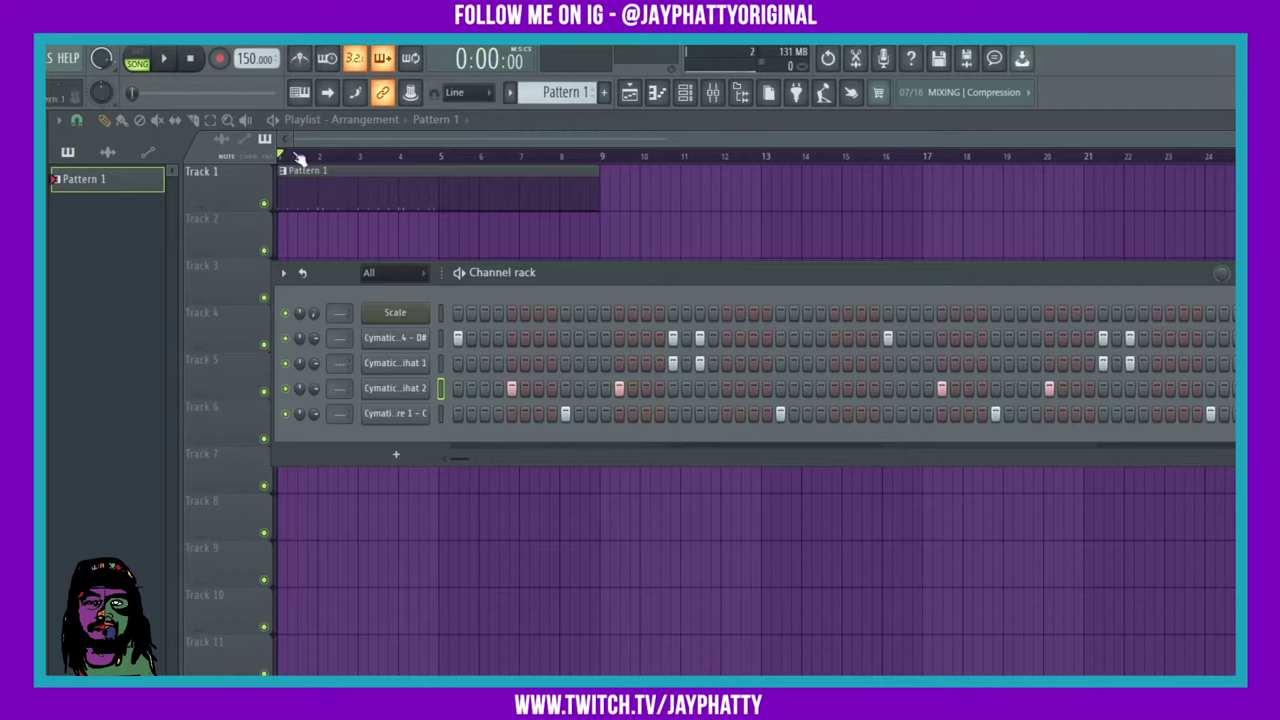
Step: Play the beat back in pattern mode, then again in song mode
left_click(140, 58)
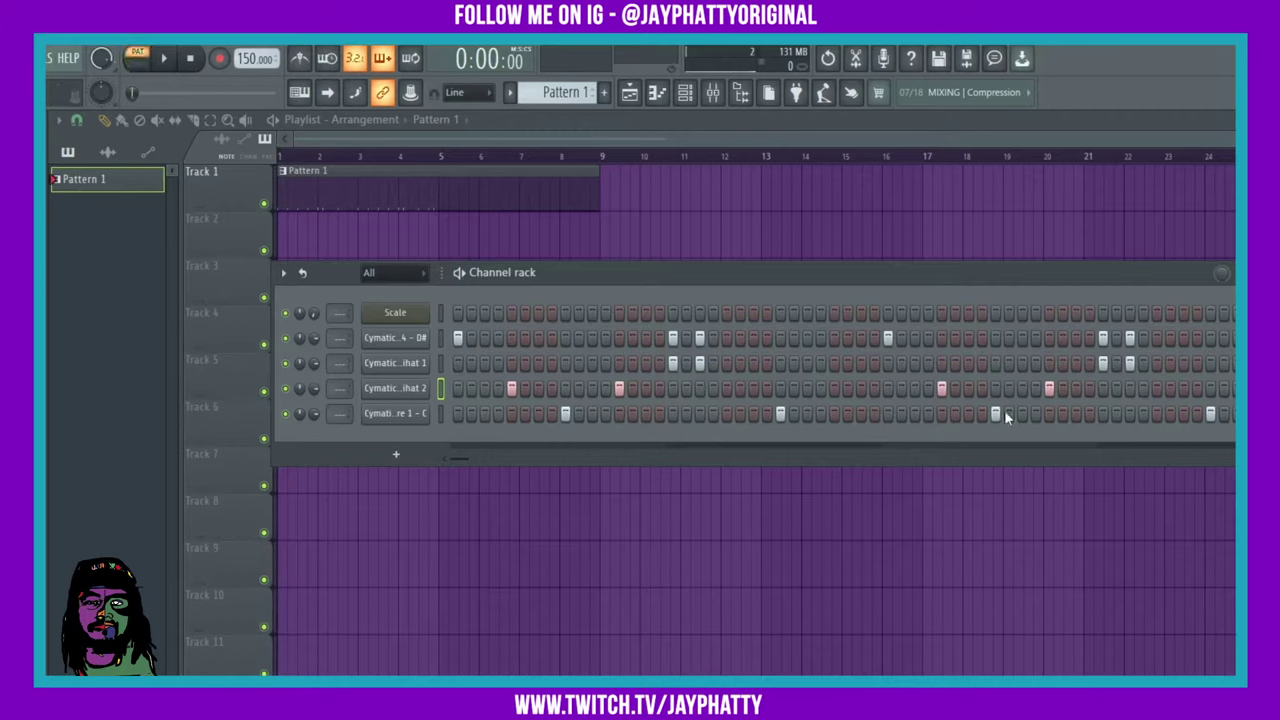
key("space")
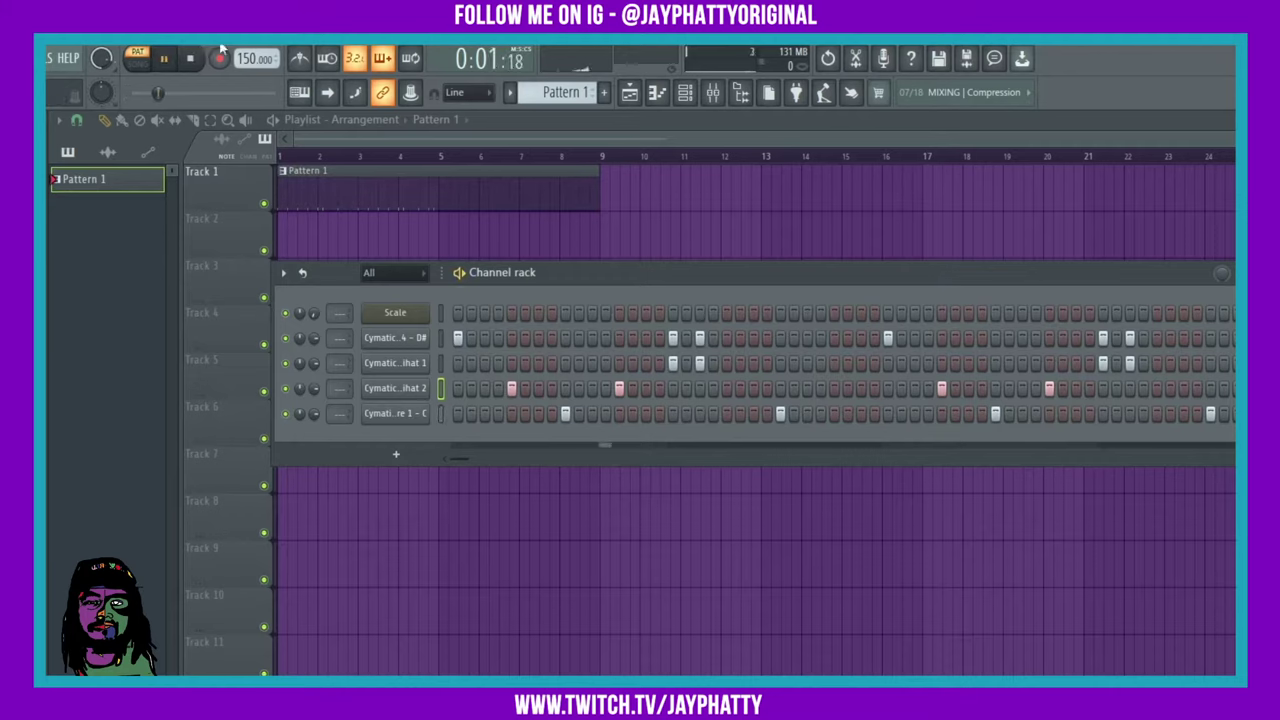
left_click(191, 59)
left_click(139, 60)
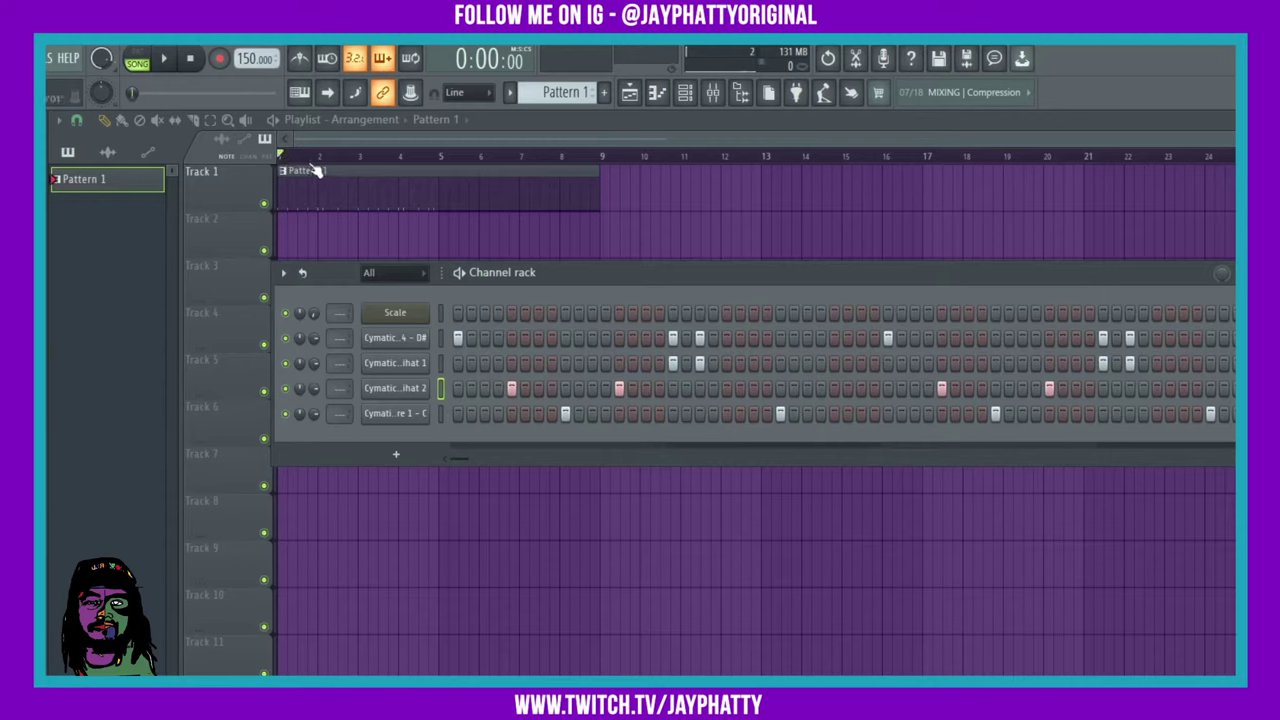
left_click(164, 58)
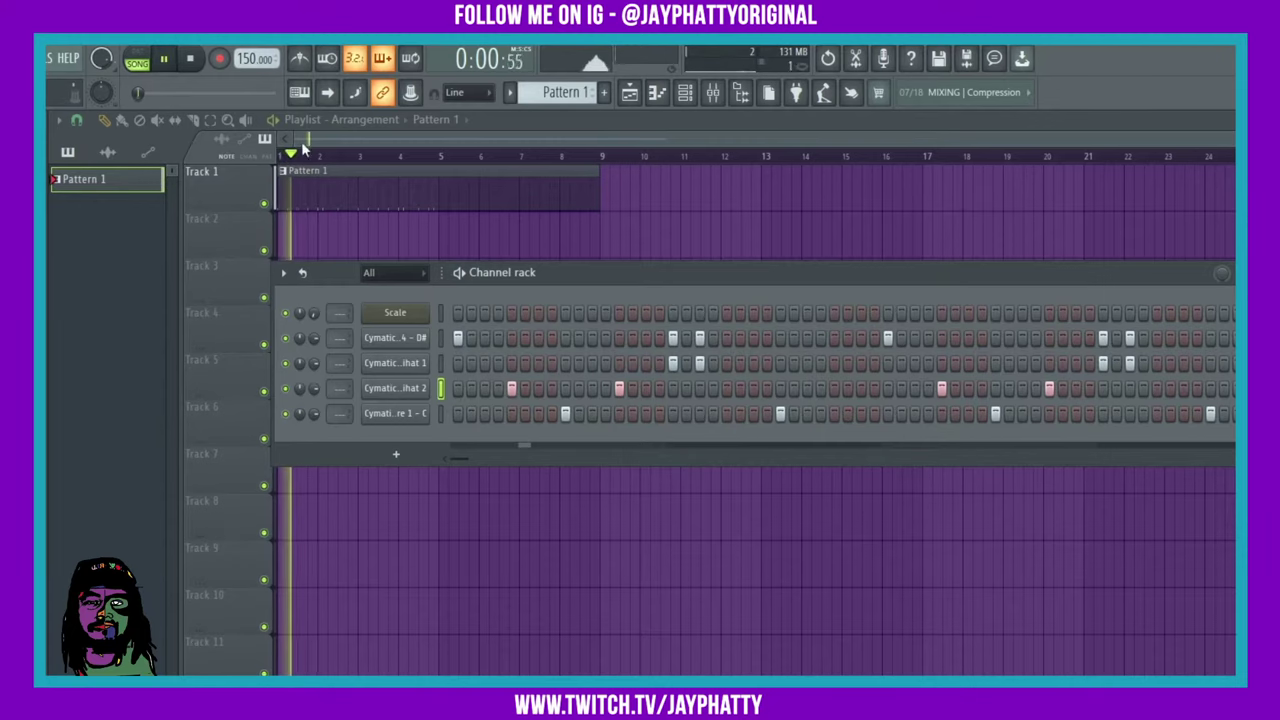
left_click(190, 58)
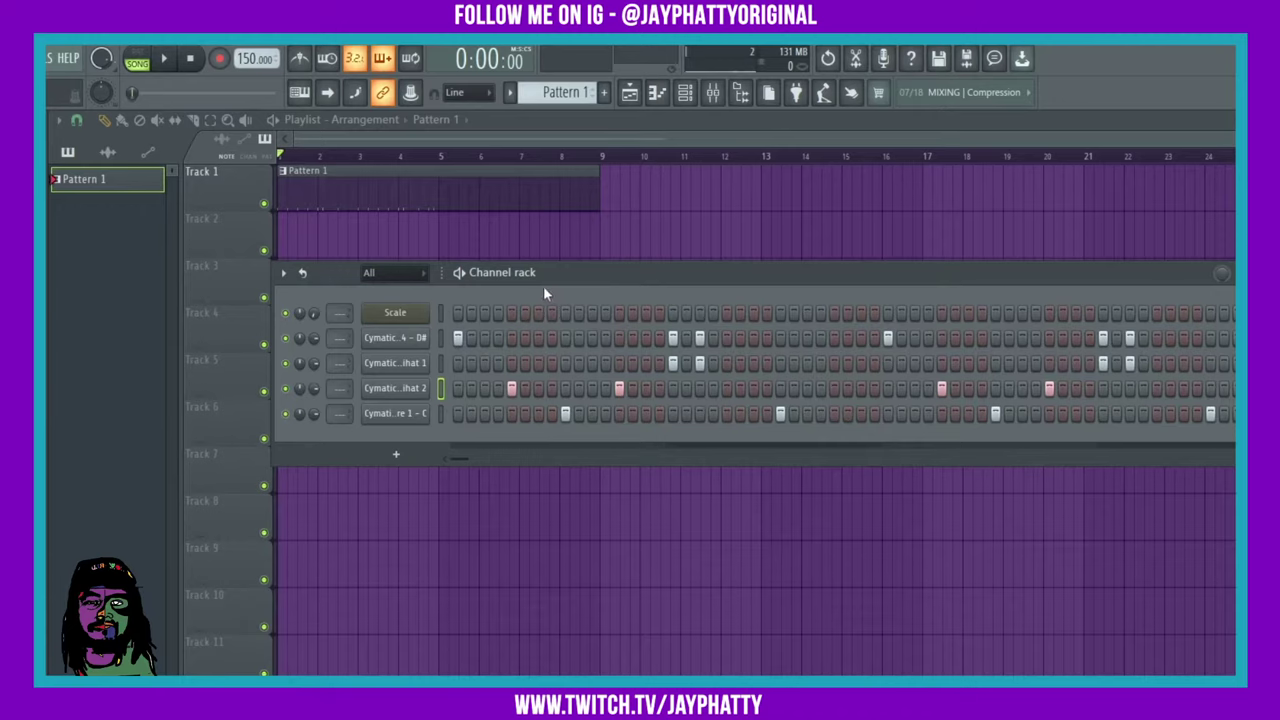
left_click(395, 387)
left_click(268, 486)
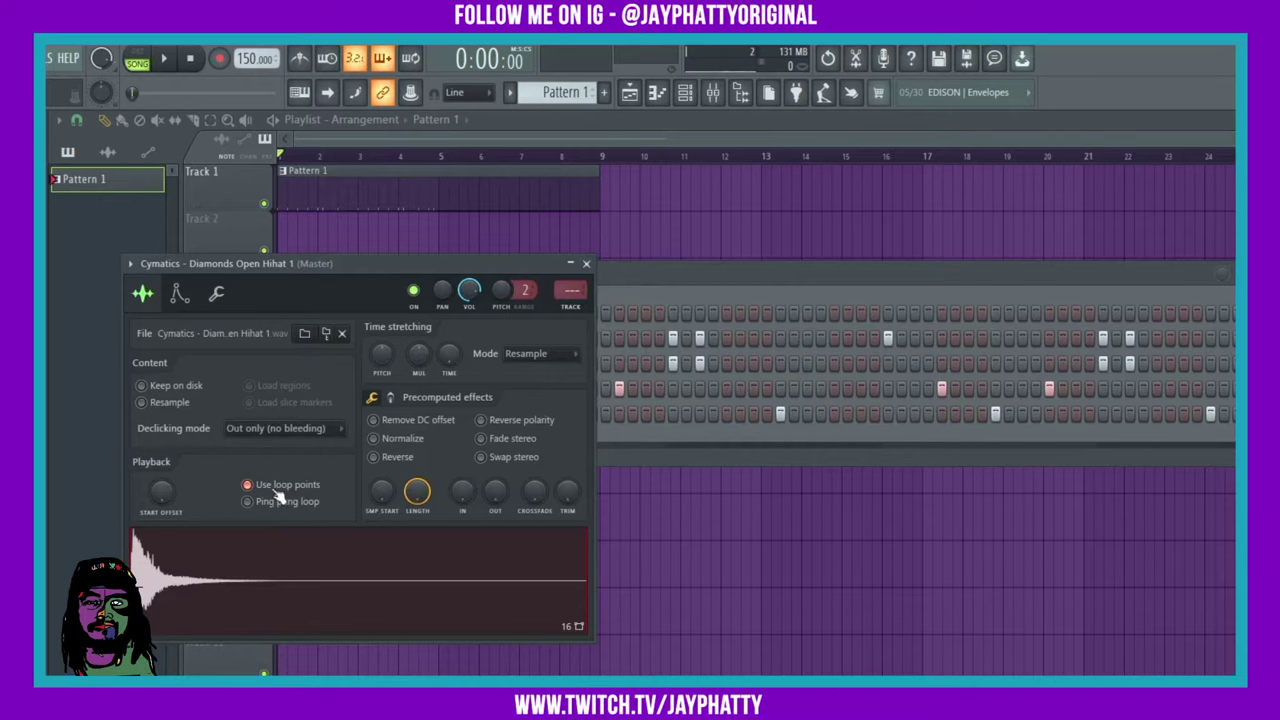
left_click(586, 263)
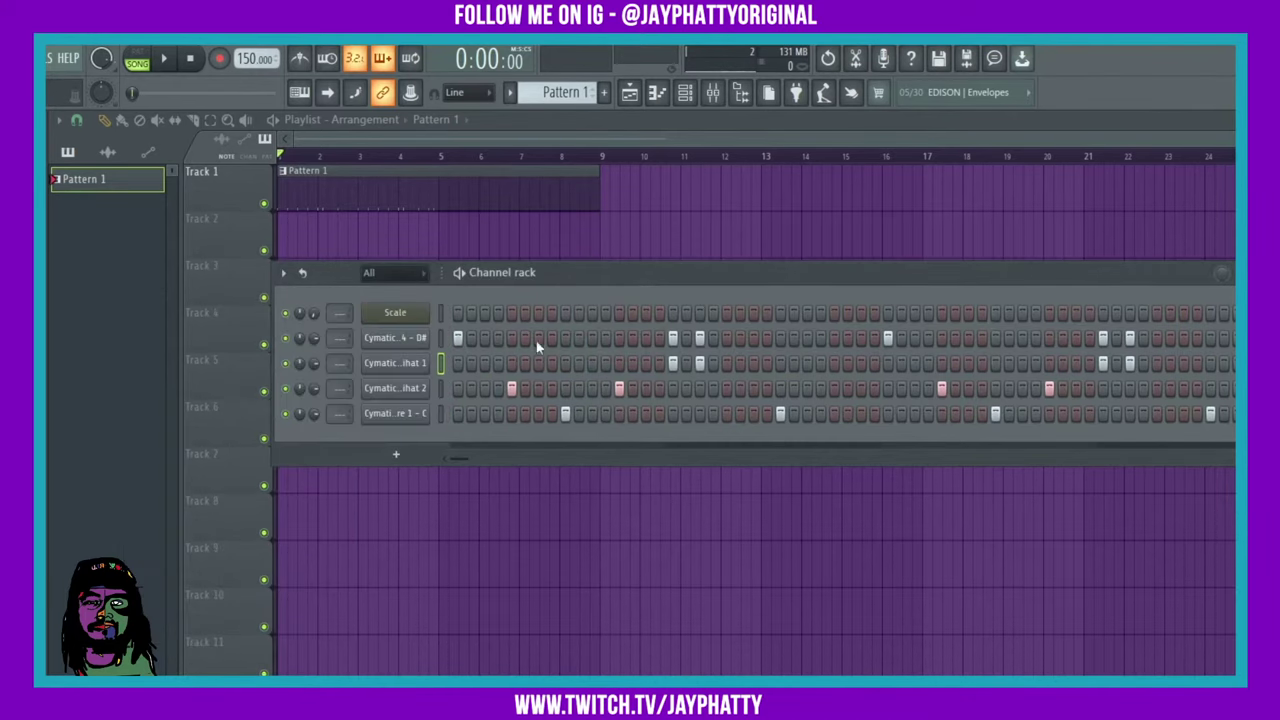
left_click(166, 60)
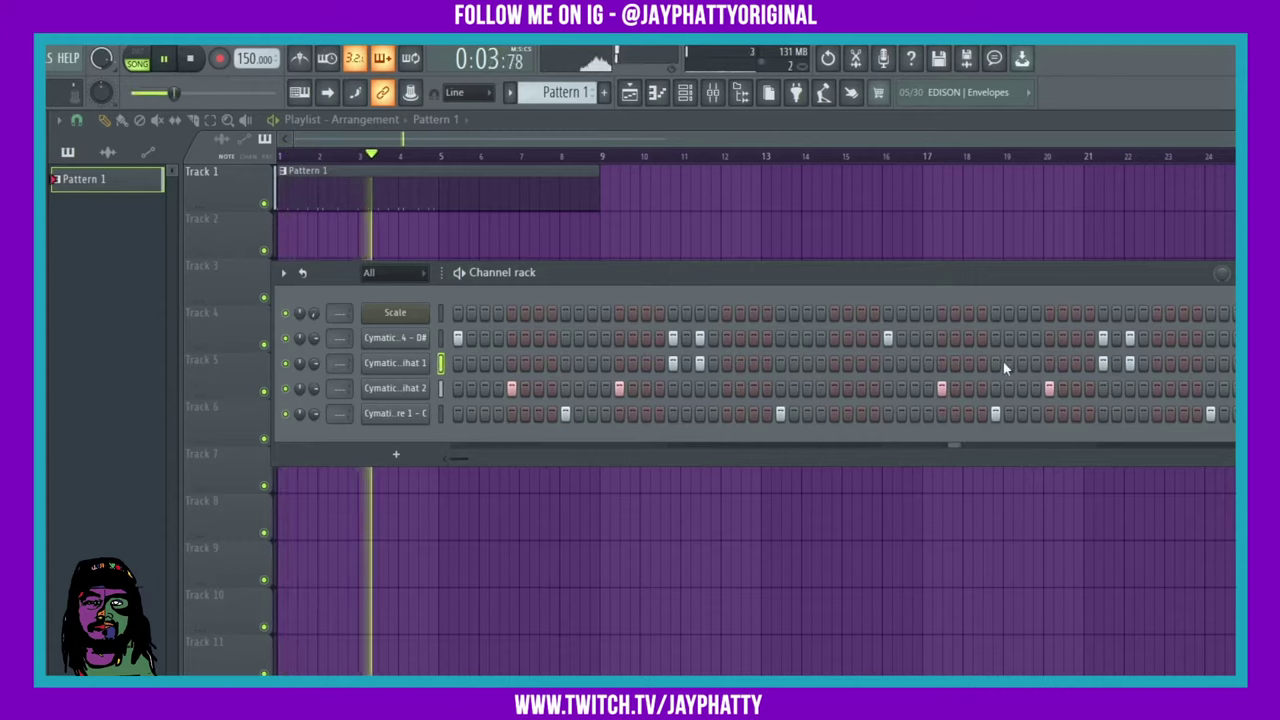
left_click(192, 59)
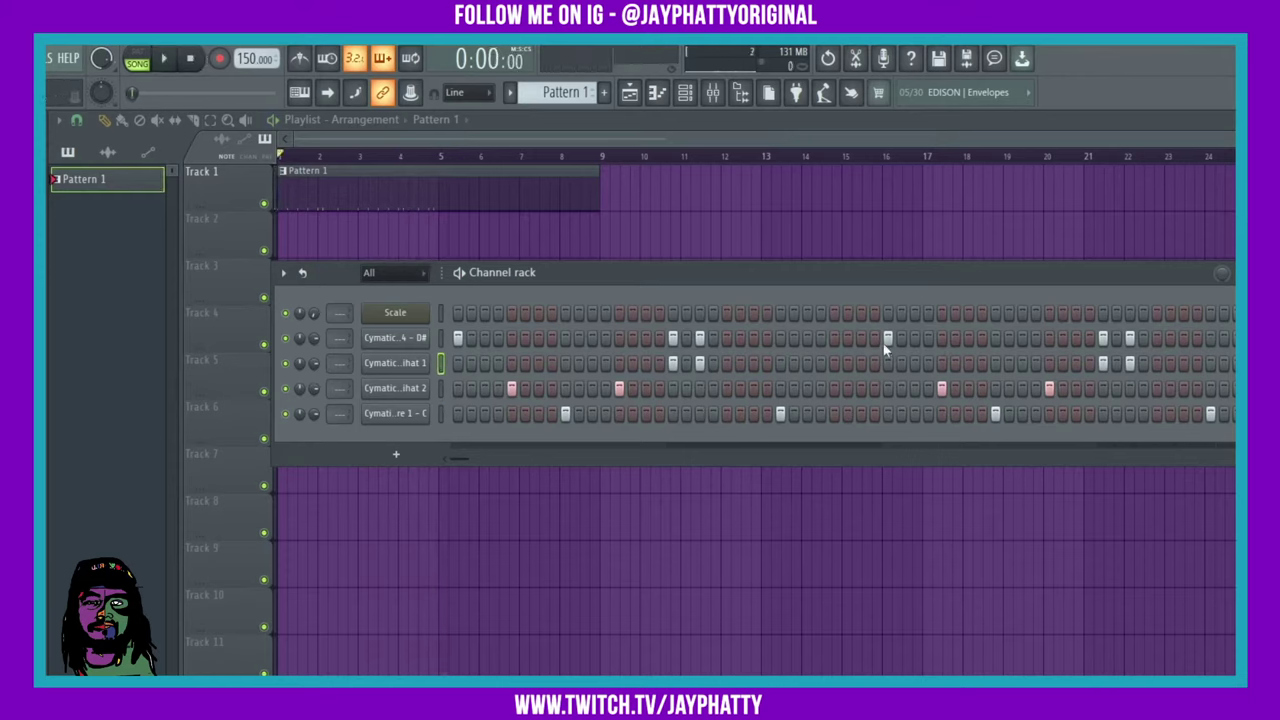
left_click(415, 363)
left_click(268, 487)
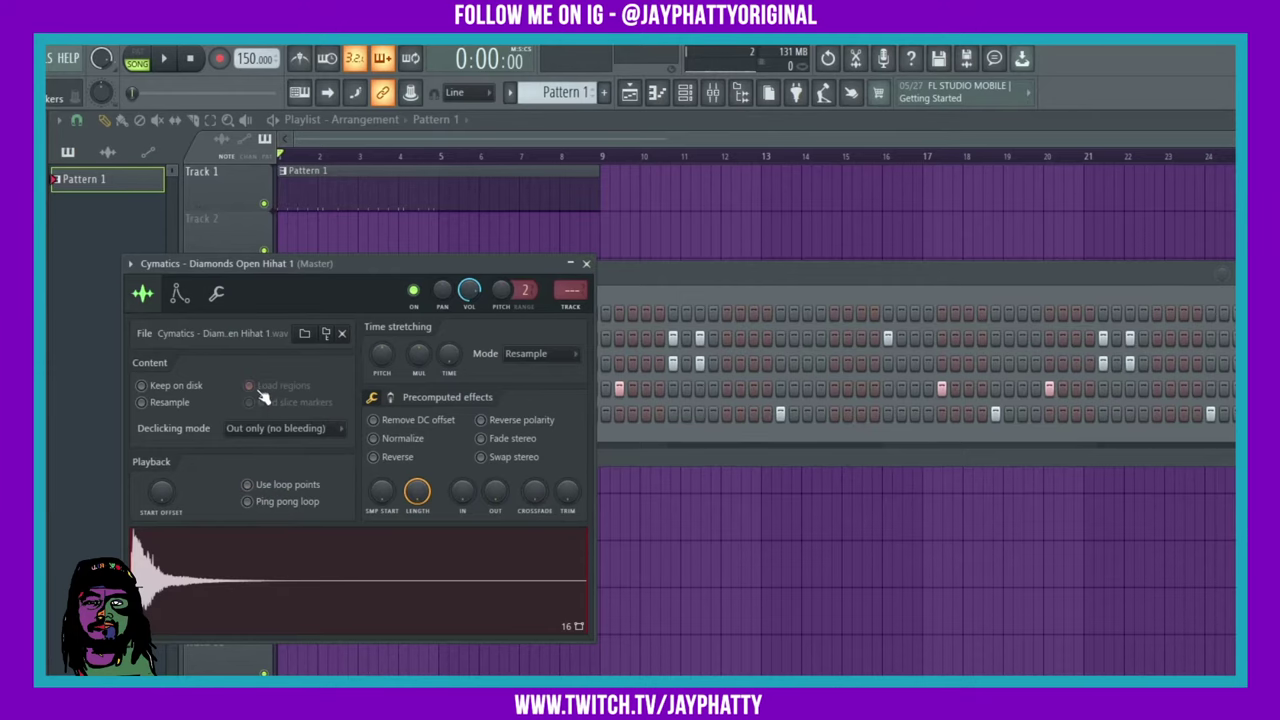
left_click(586, 264)
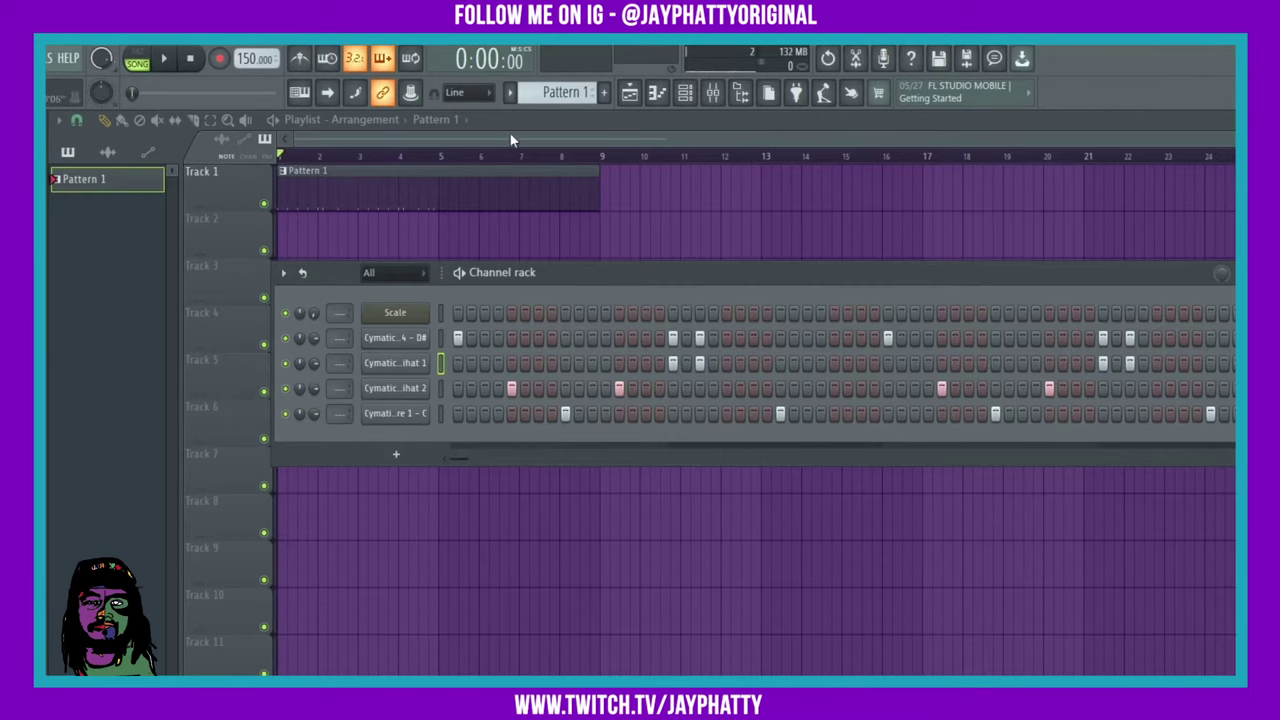
Step: Review the drum pattern's steps in the step sequencer, then return to the playlist
key("F6")
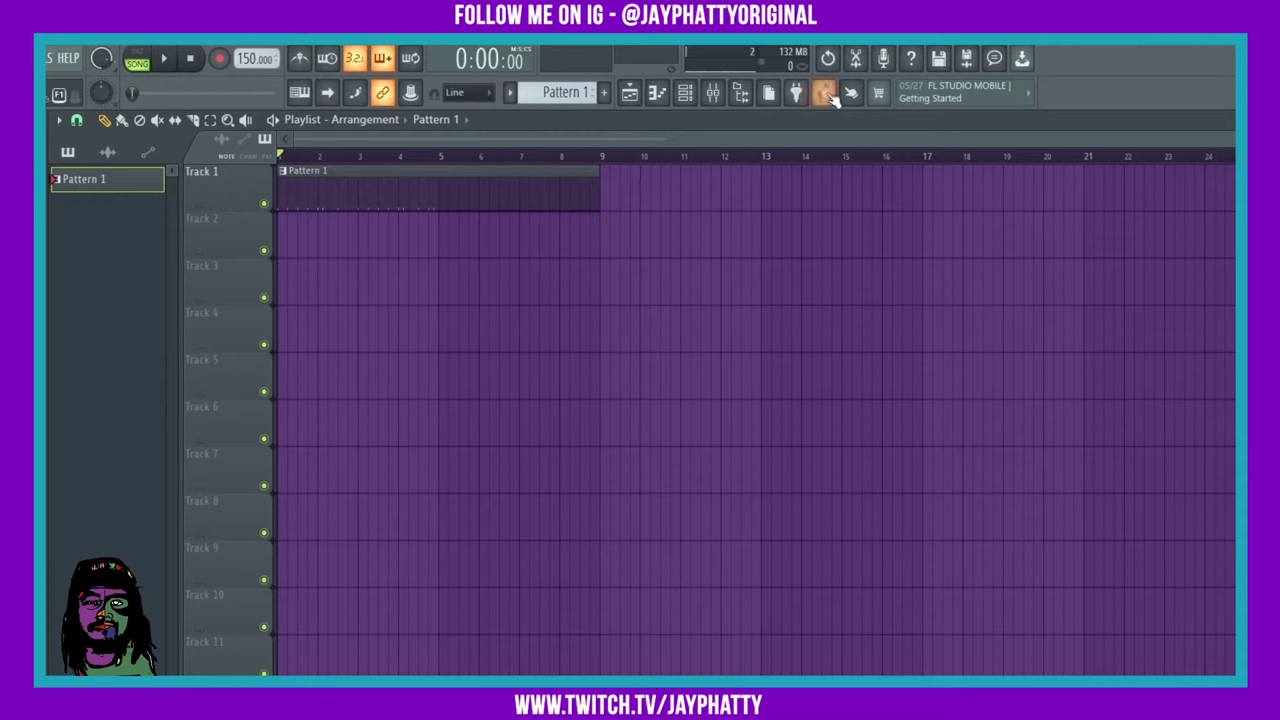
left_click(686, 94)
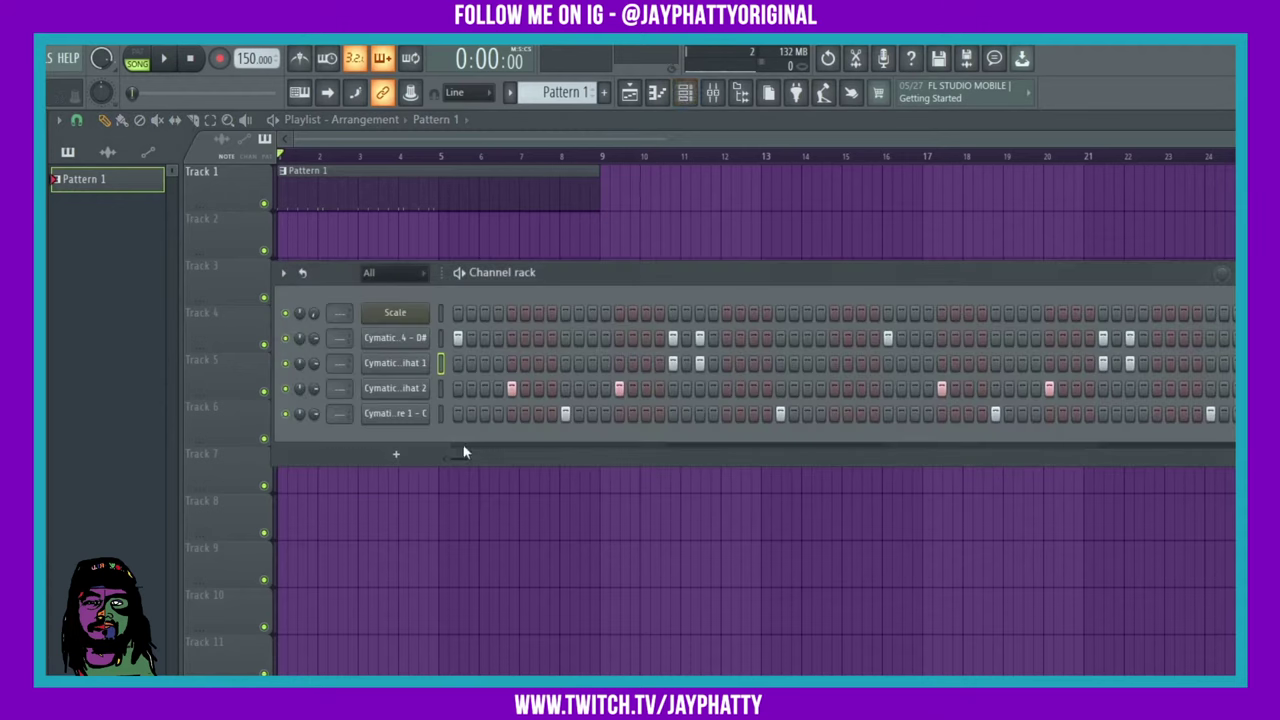
left_click_drag(457, 457, 609, 461)
left_click(634, 210)
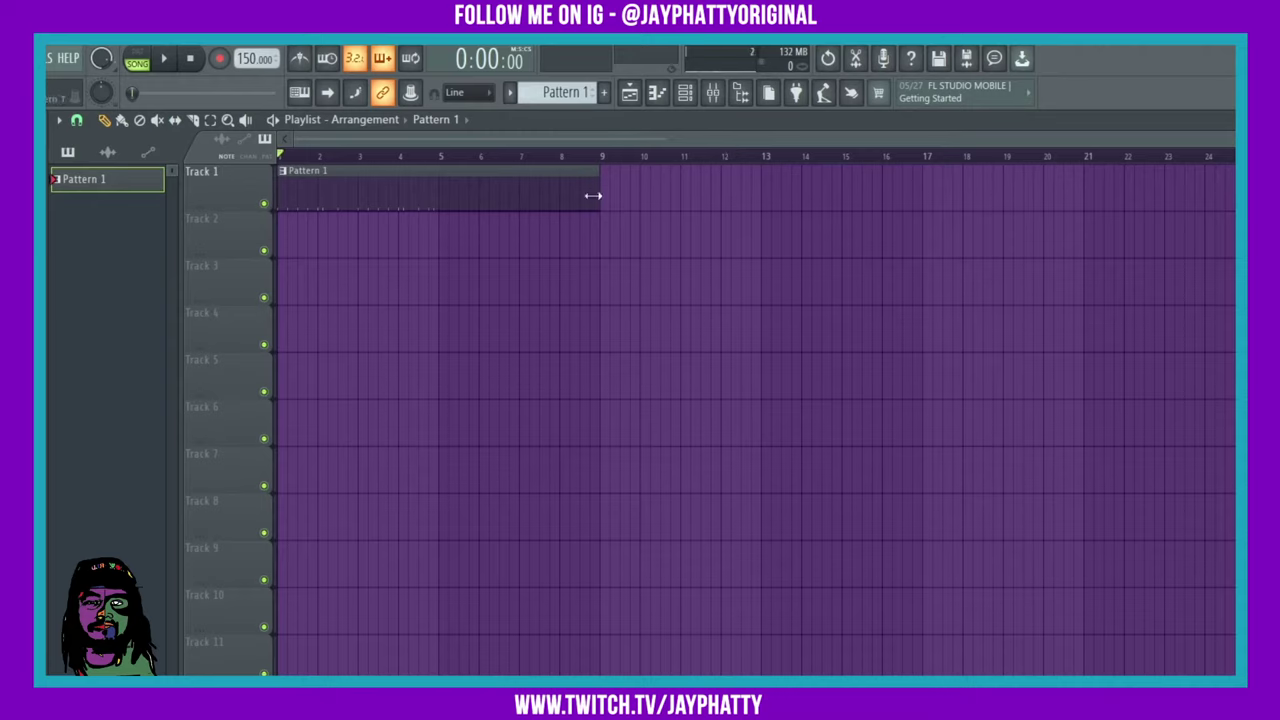
Step: Shorten the clip to bar 5, copy it to bars 5–9, and merge both into Pattern 2
left_click_drag(596, 192, 431, 214)
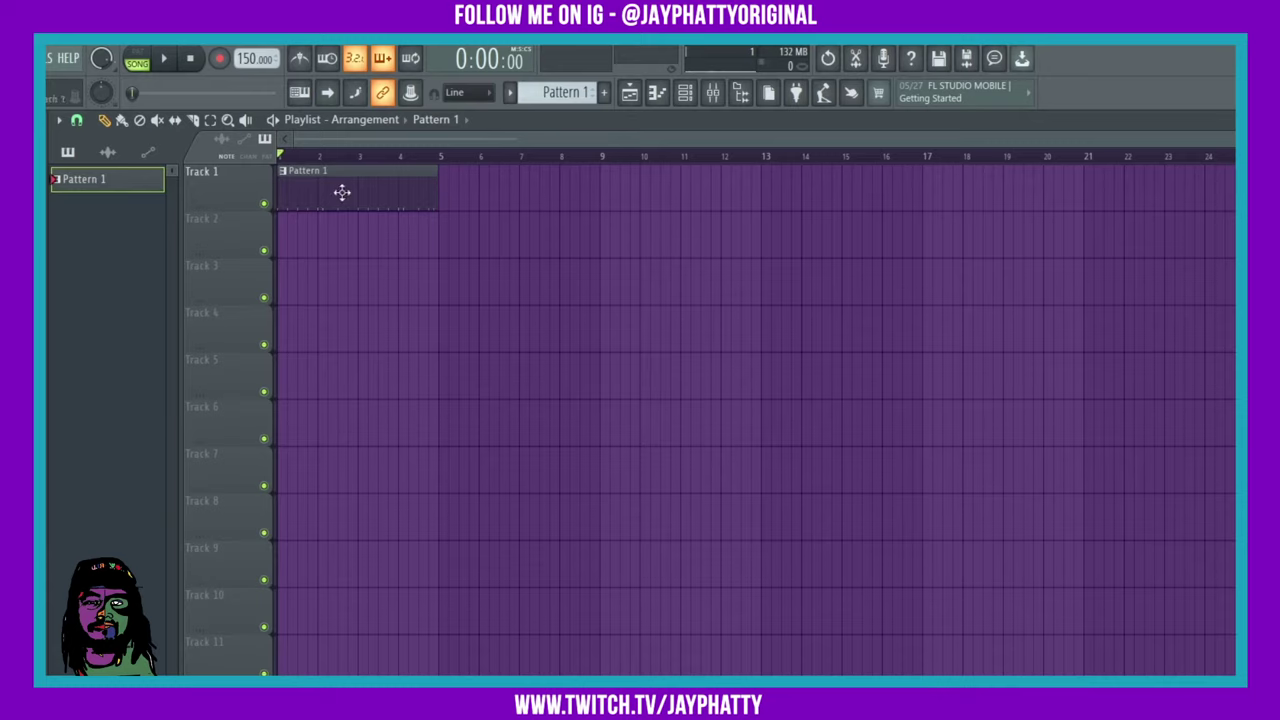
left_click_drag(340, 191, 515, 200)
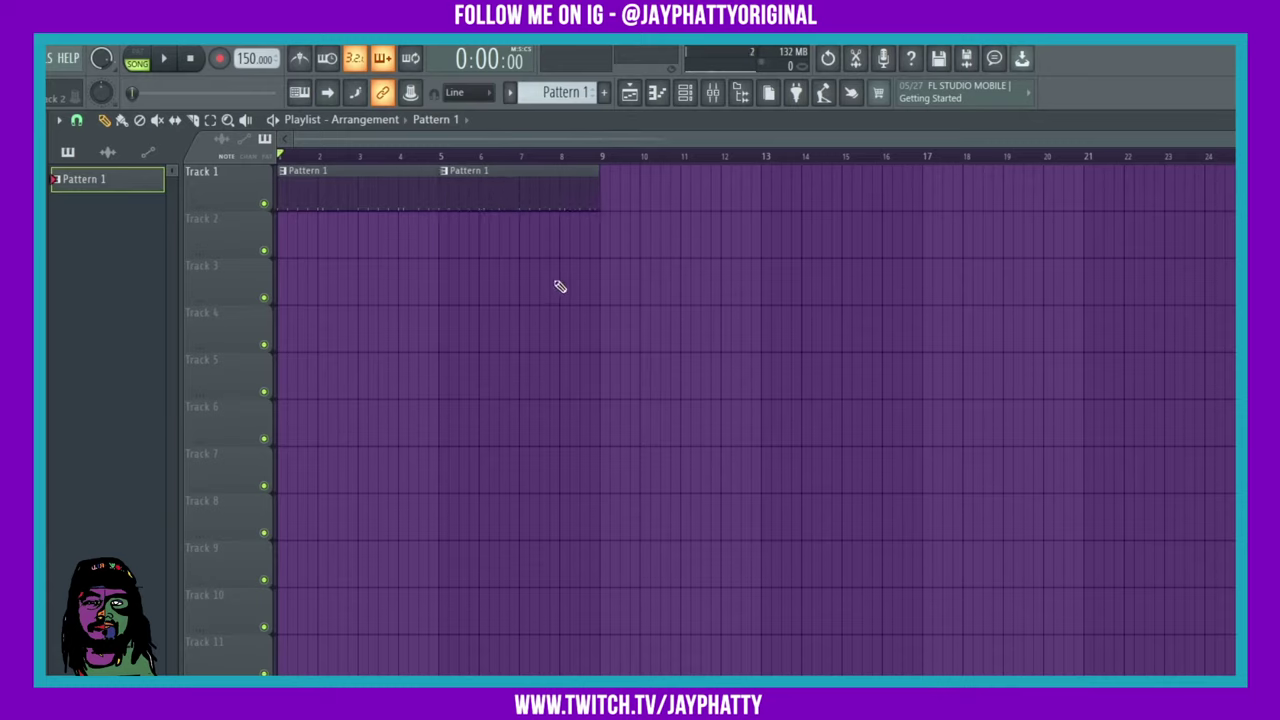
left_click_drag(563, 303, 383, 166)
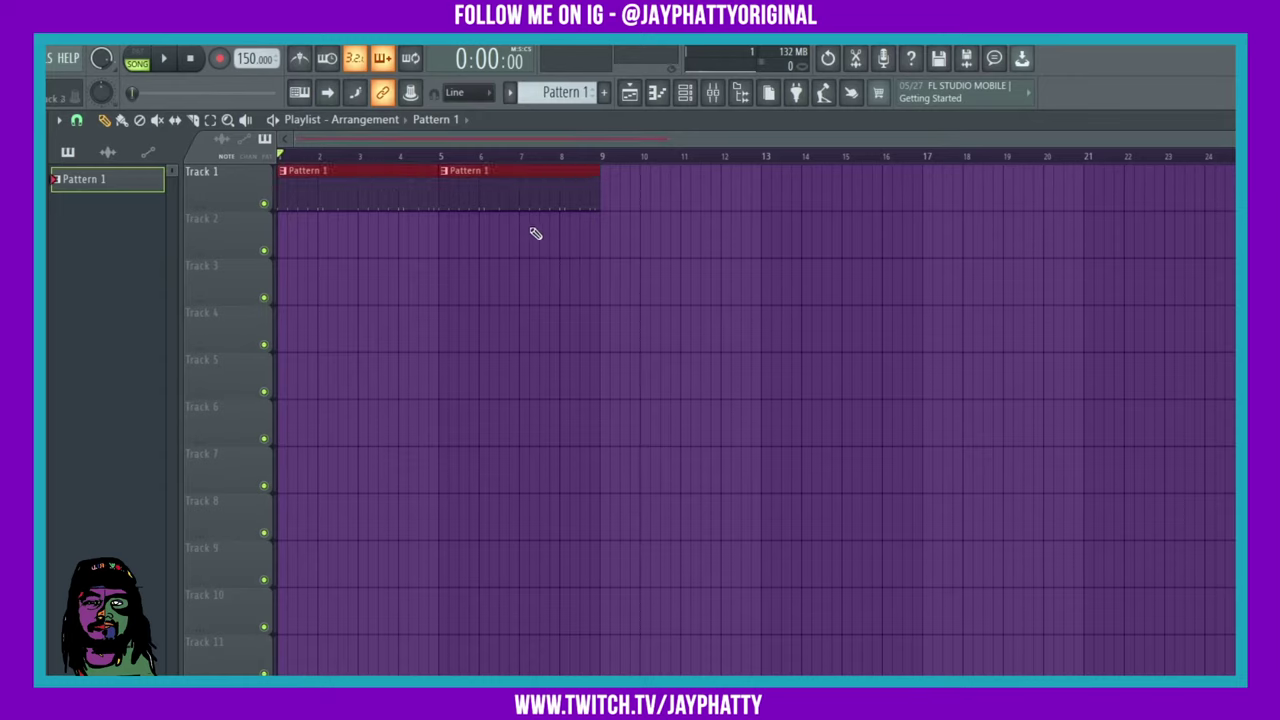
key("ctrl+alt+m")
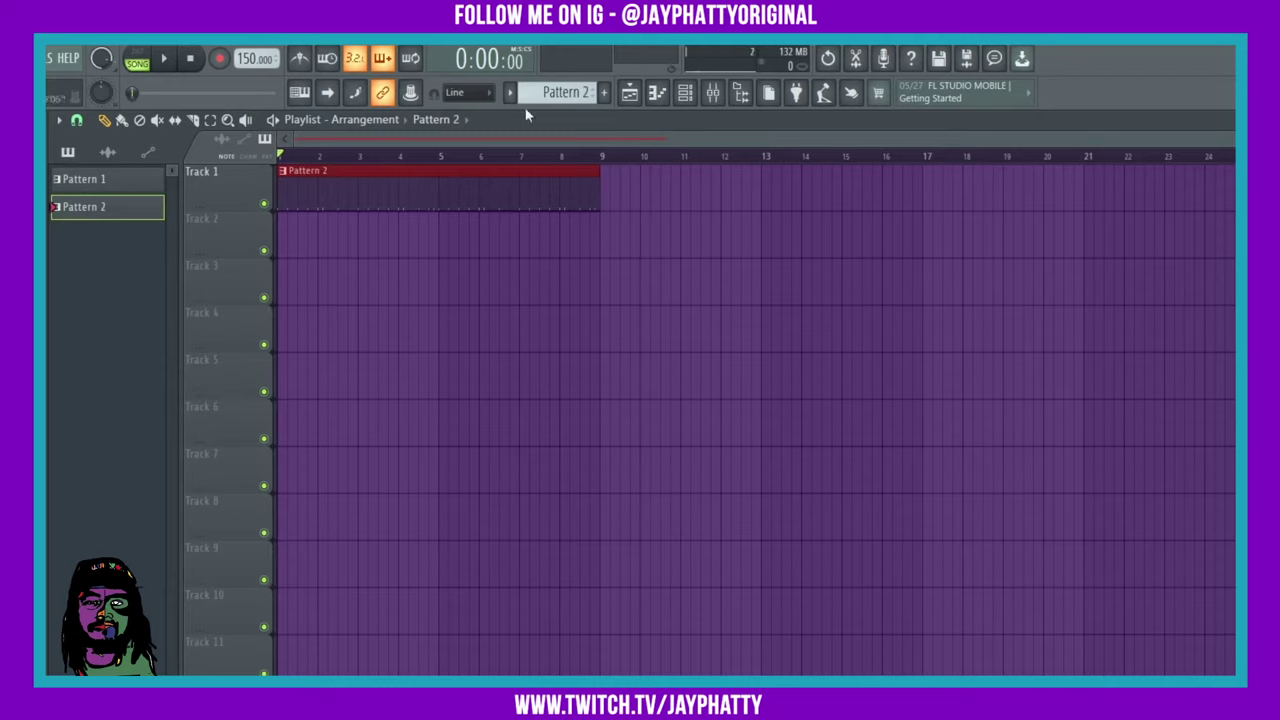
Step: Remove a stray clip from Track 3 and delete Pattern 2 from the pattern list
scroll(566, 92, "up", 1)
left_click(351, 297)
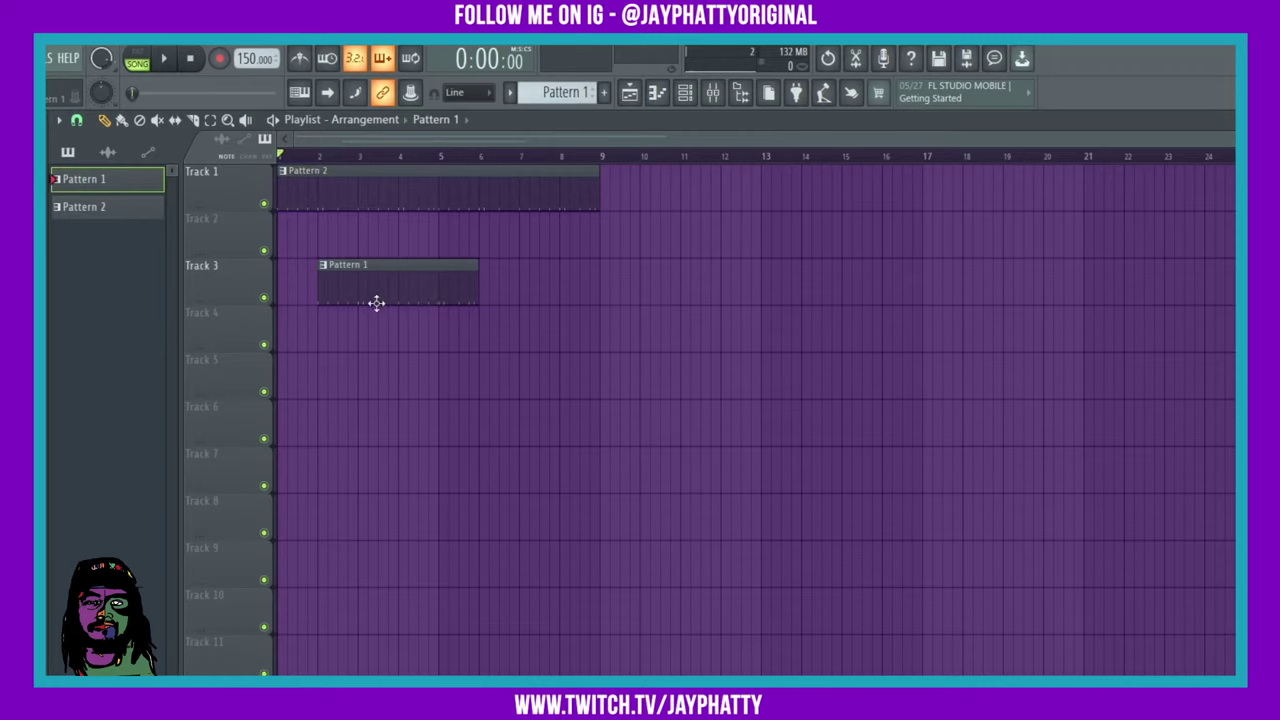
right_click(377, 300)
left_click(509, 92)
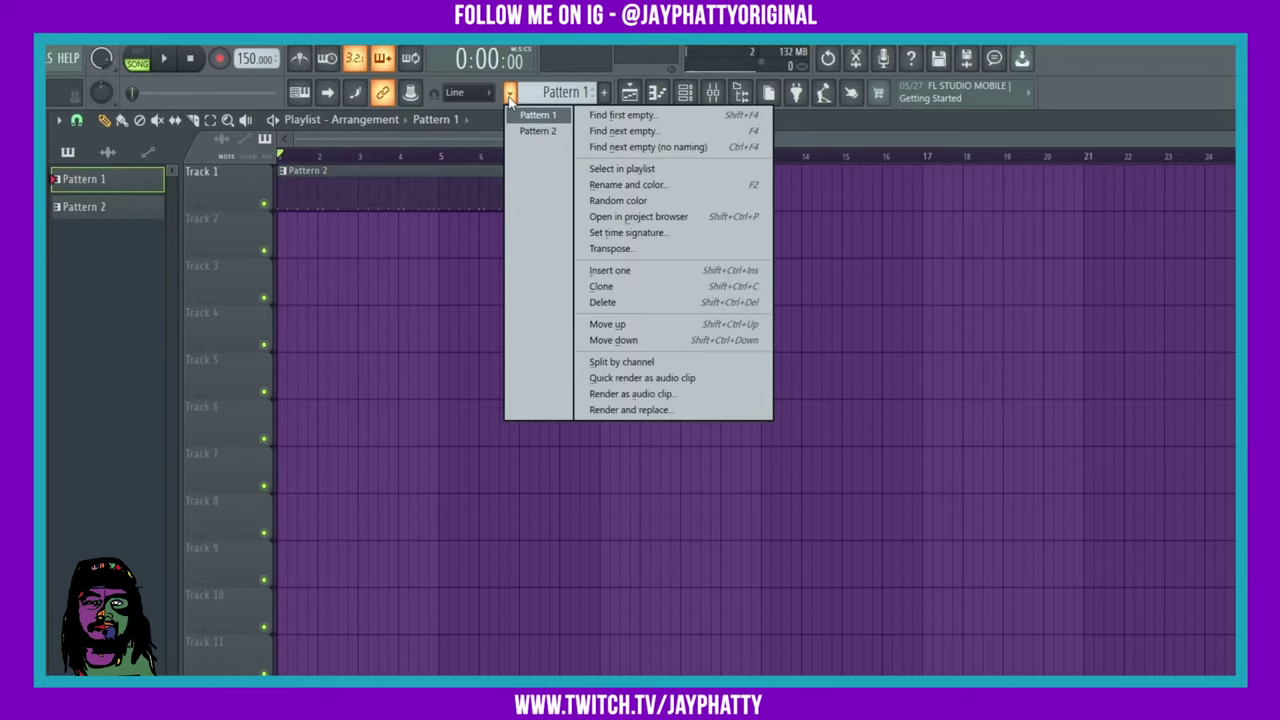
left_click(610, 304)
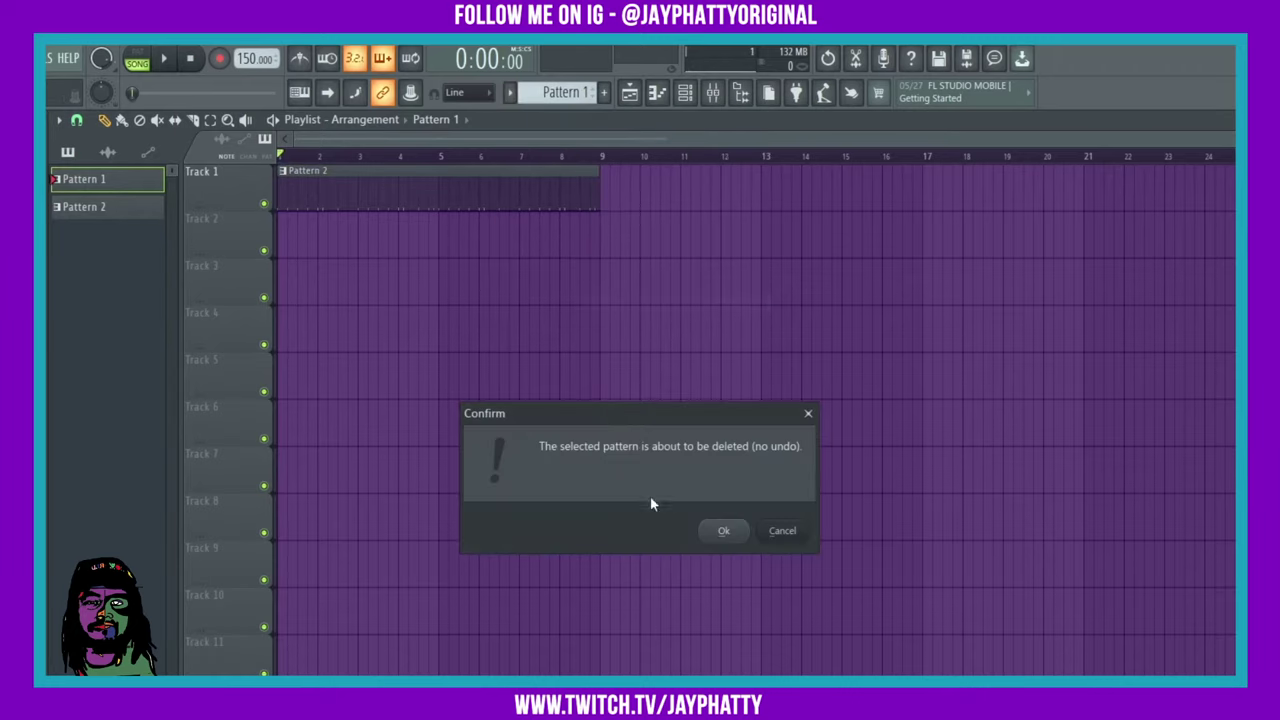
left_click(723, 533)
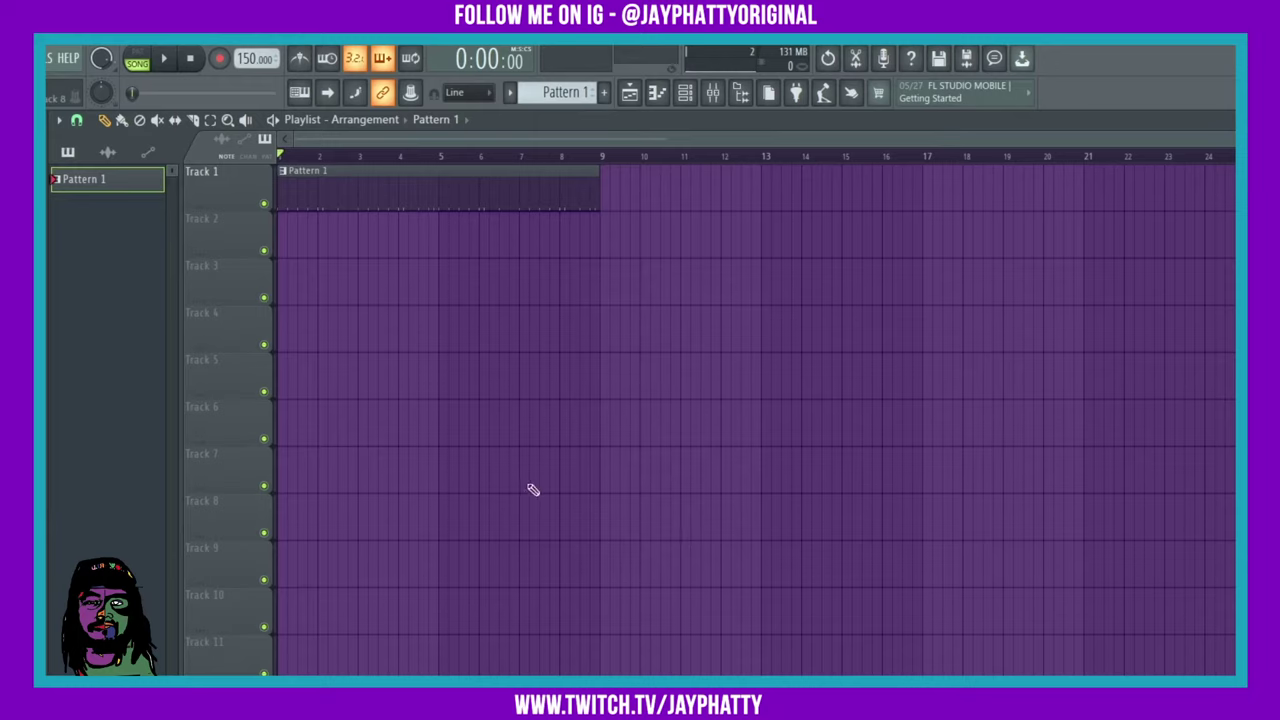
Step: Rename Pattern 1 to 'DRUMS' via the clip's Rename and color option
left_click(510, 93)
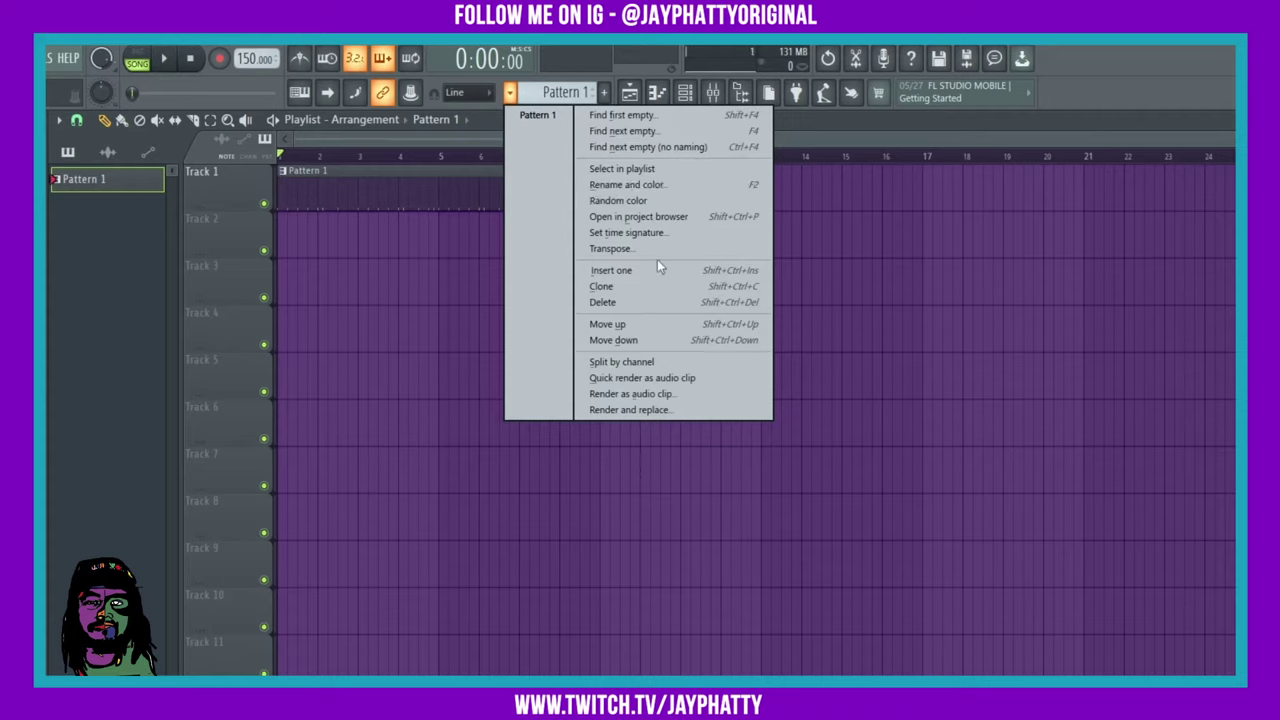
left_click(142, 220)
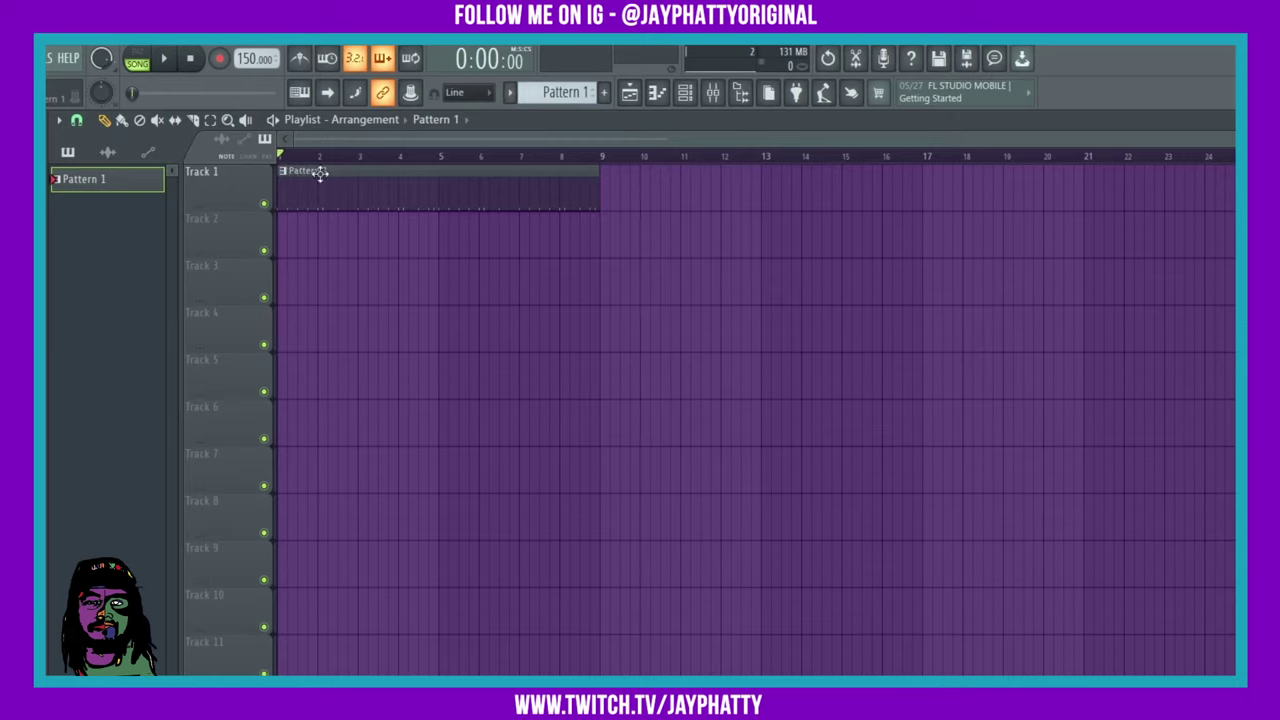
left_click(285, 181)
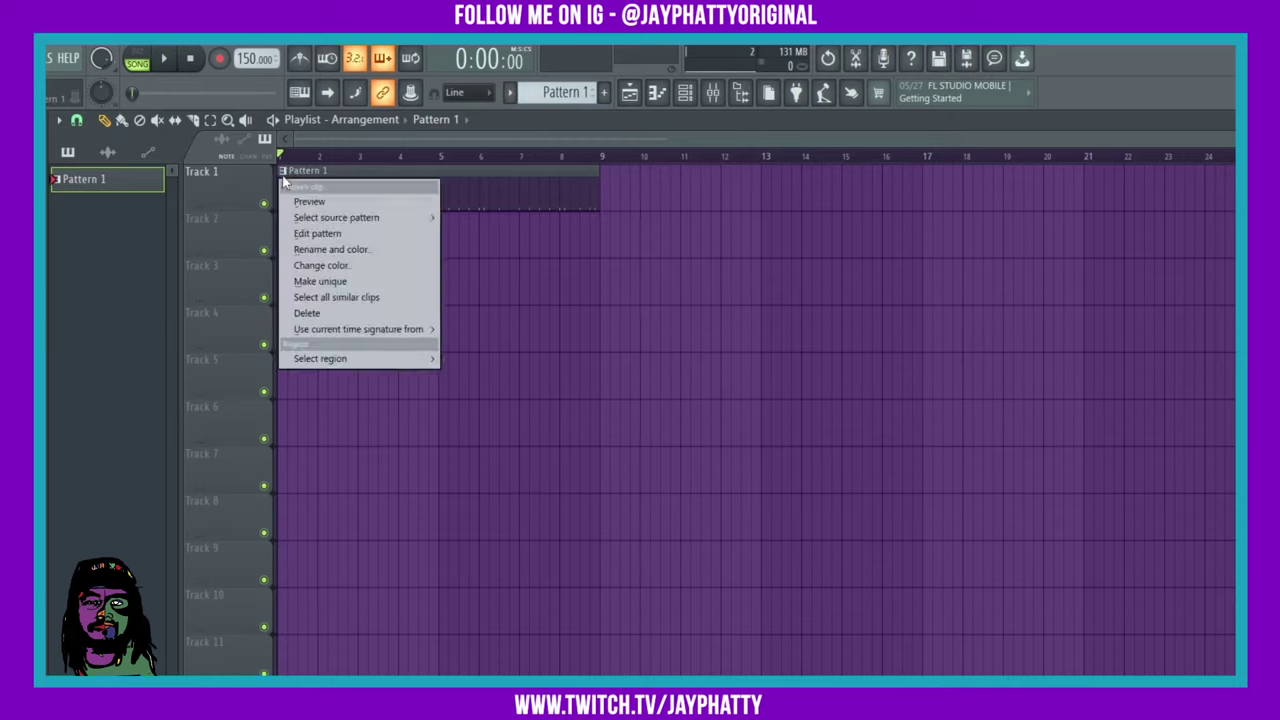
left_click(341, 249)
type("DRUMS")
key("Return")
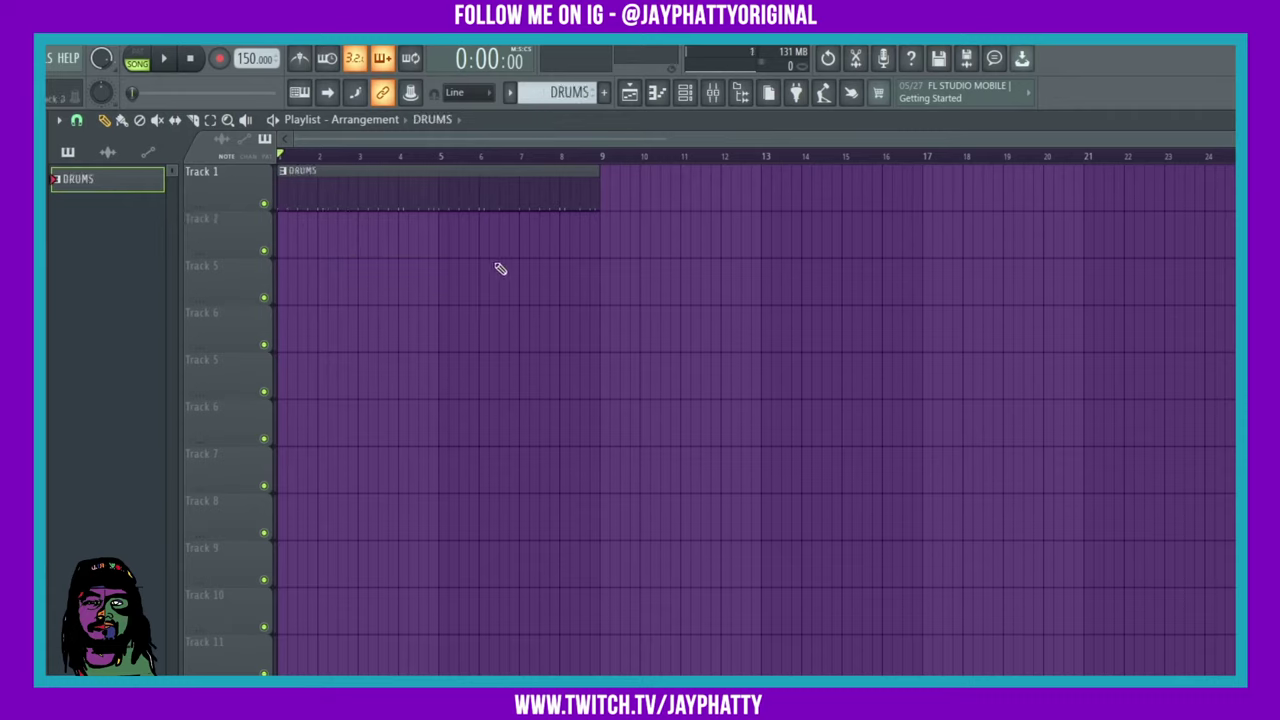
Step: Delete the DRUMS clip from Track 1 and split DRUMS into one pattern per channel
left_click(683, 95)
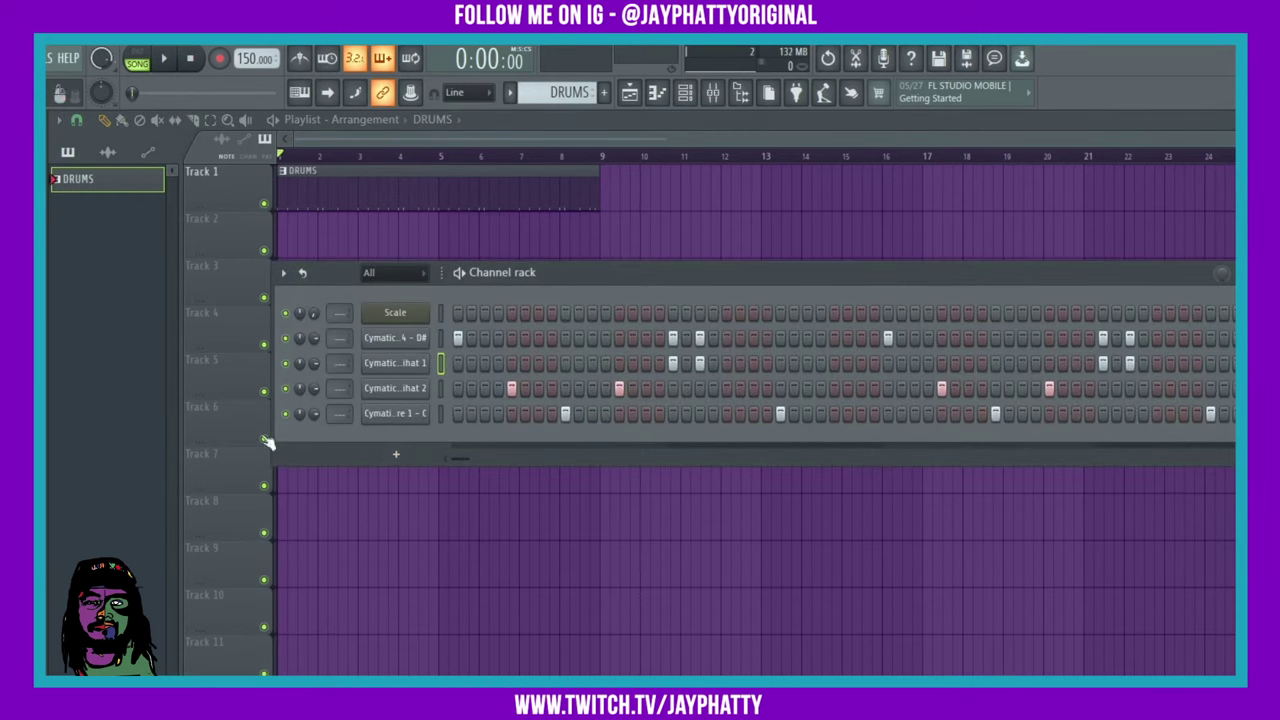
key("F6")
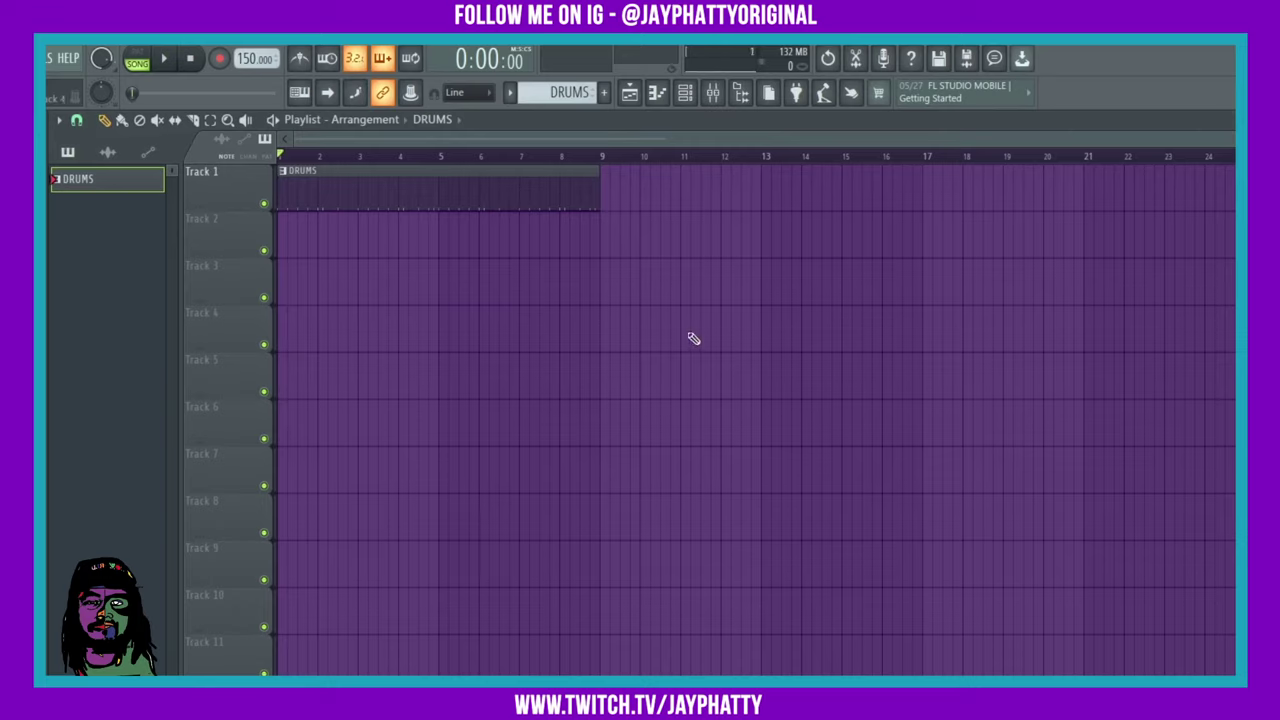
right_click(449, 187)
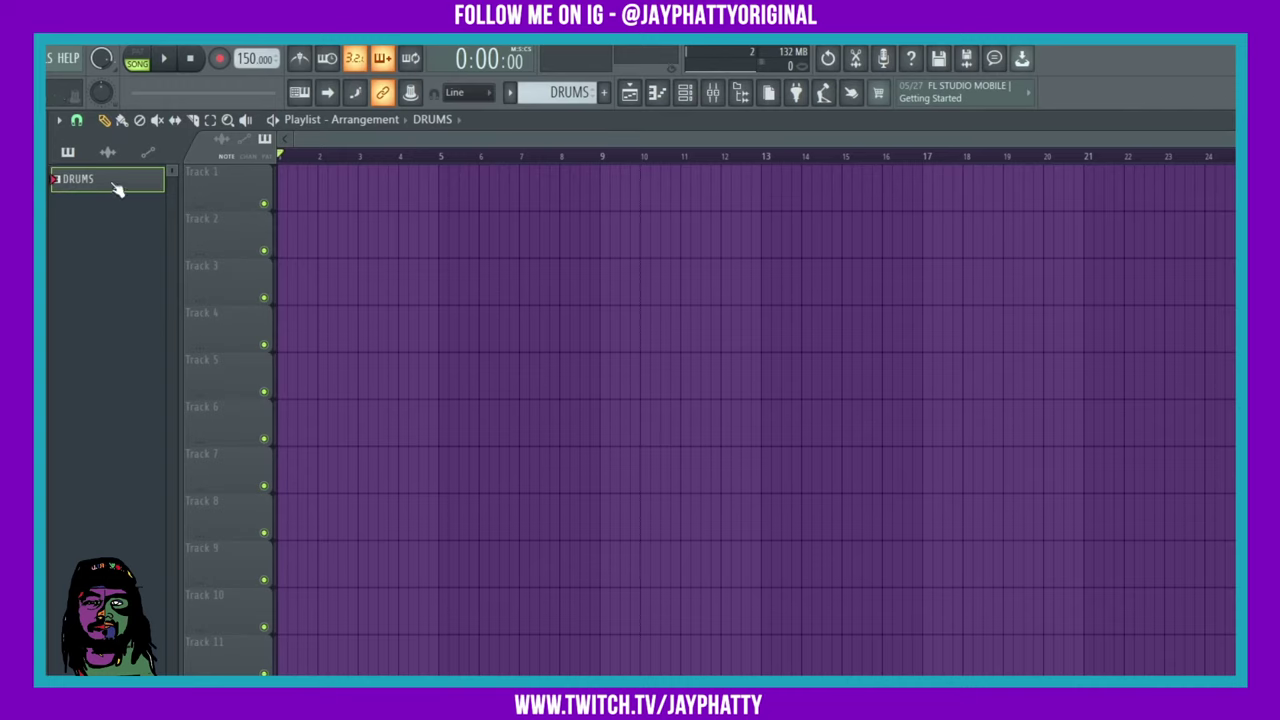
right_click(70, 188)
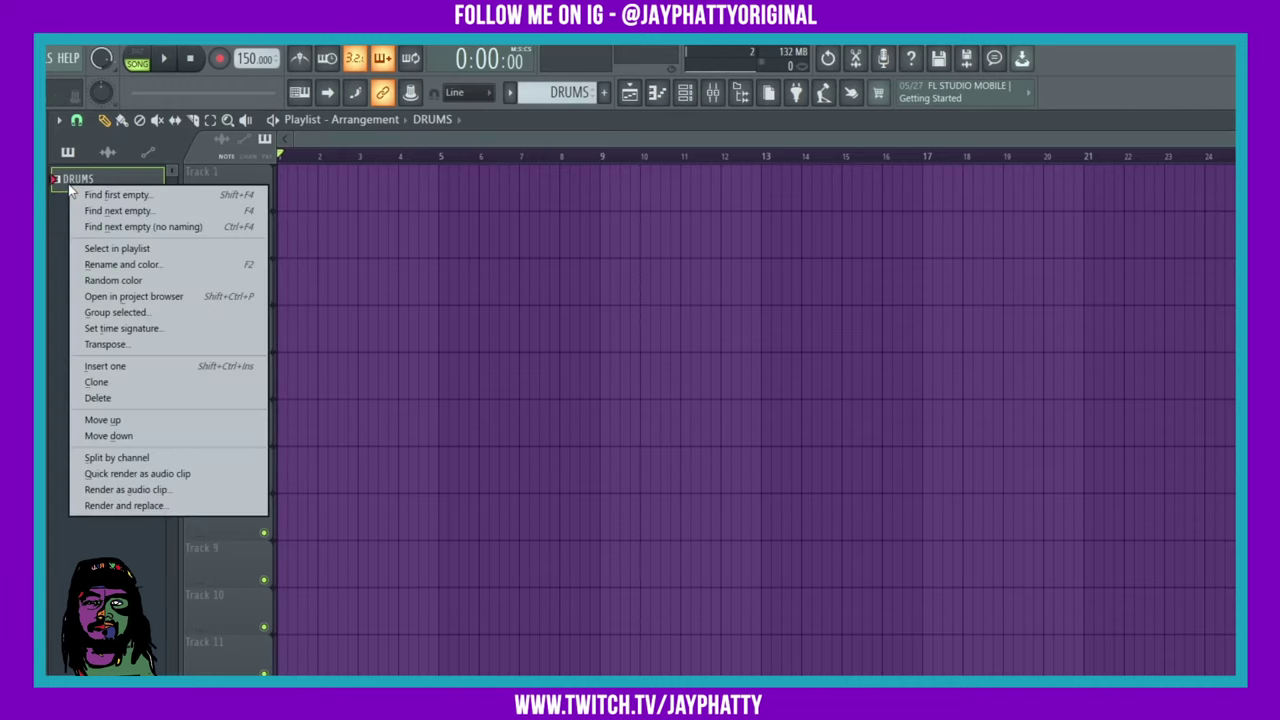
left_click(138, 457)
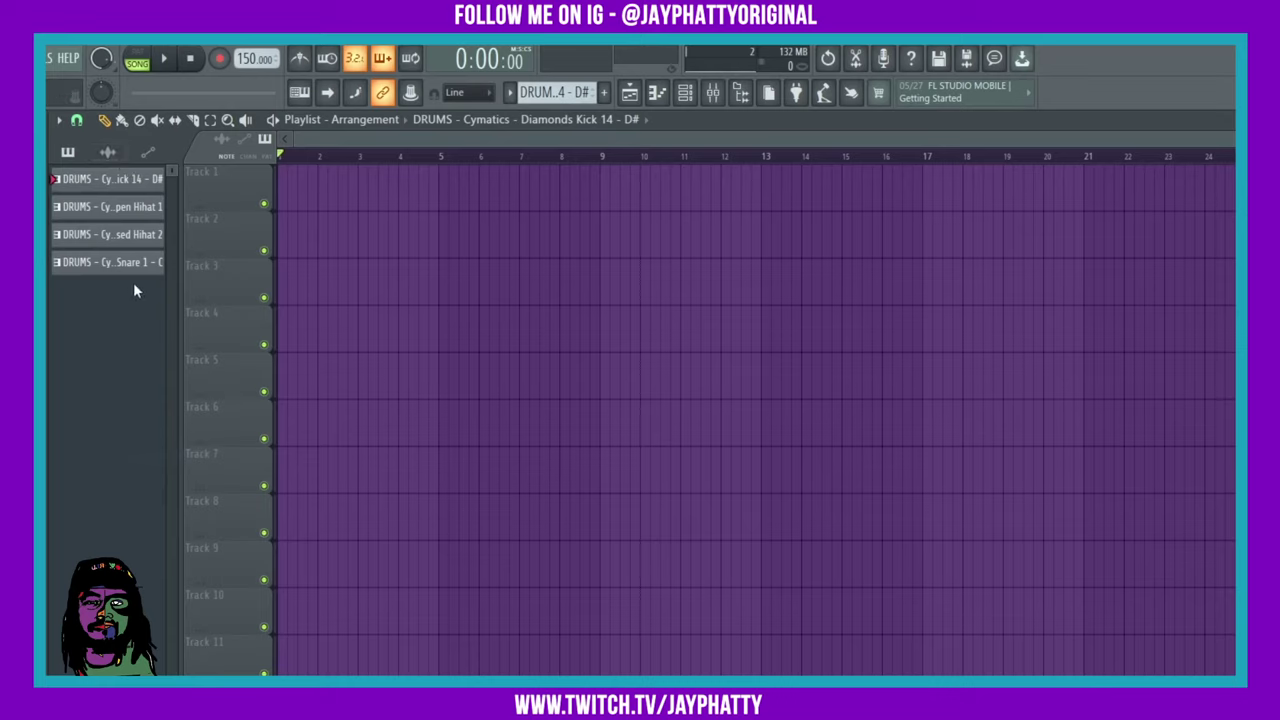
Step: Place the kick, open hi-hat, closed hi-hat and snare patterns on Tracks 1–4 from bar 1
left_click(95, 185)
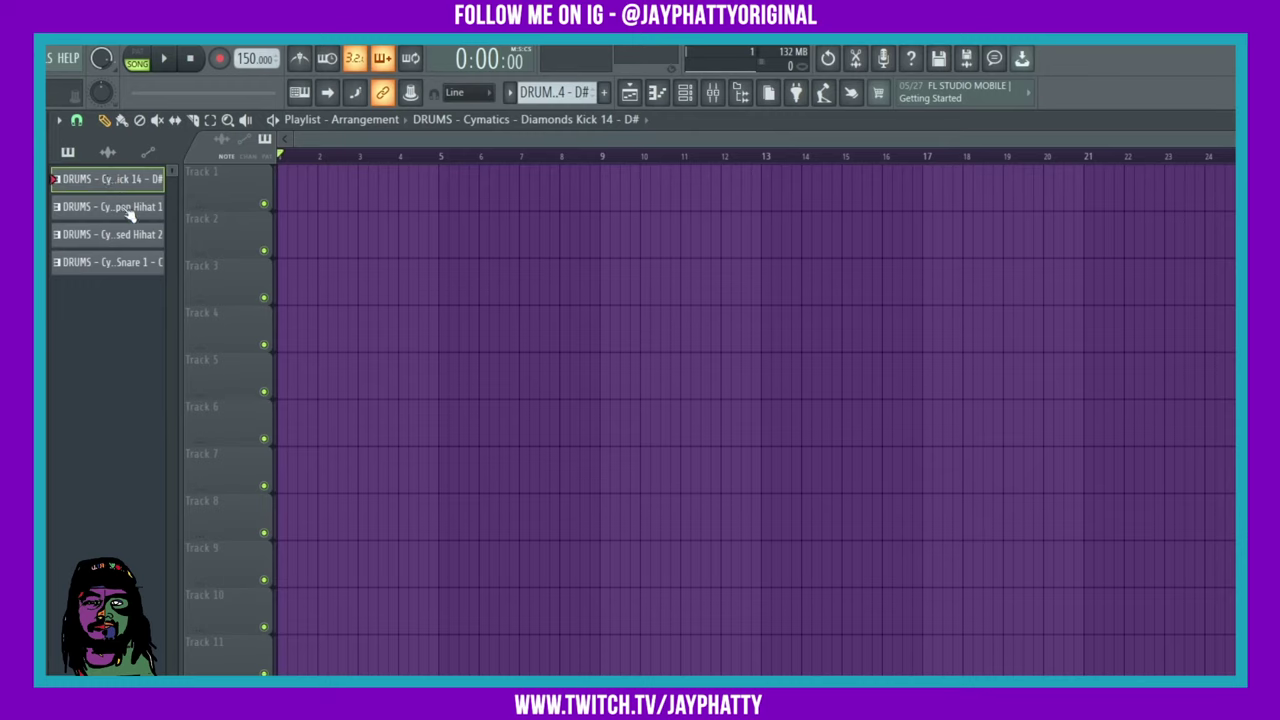
left_click(106, 268, "shift")
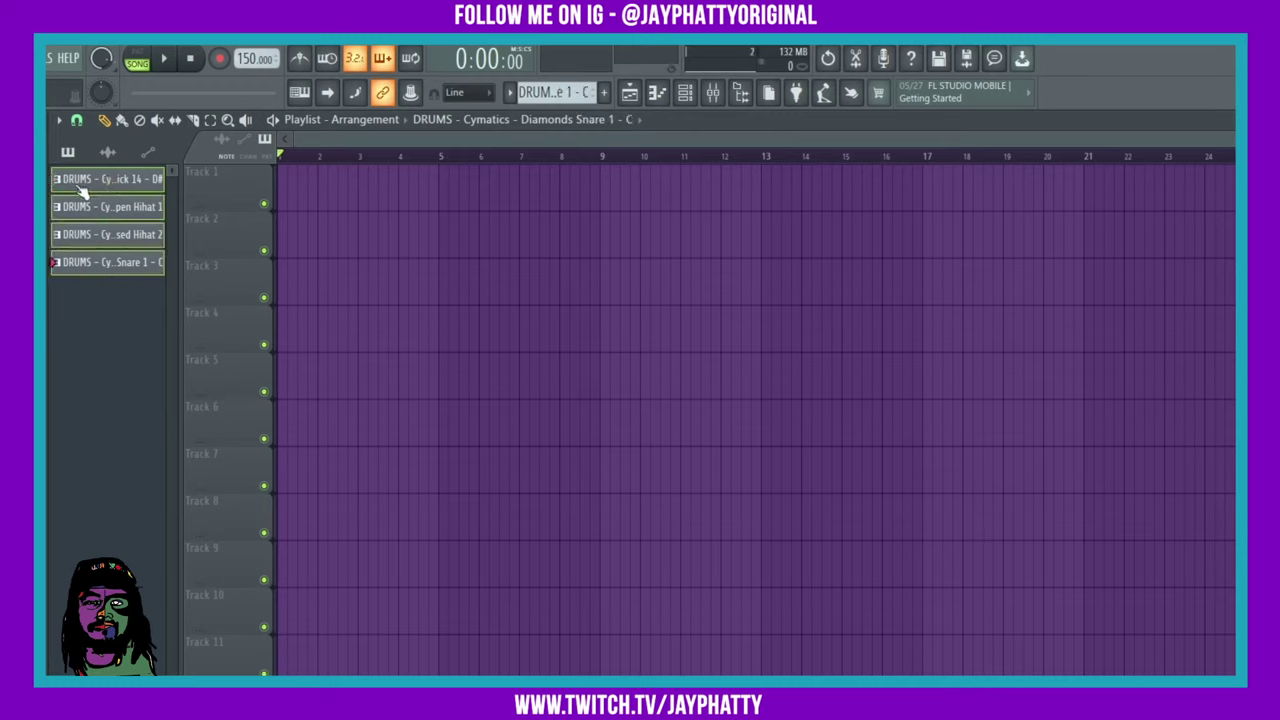
left_click_drag(80, 195, 285, 190)
left_click(946, 213)
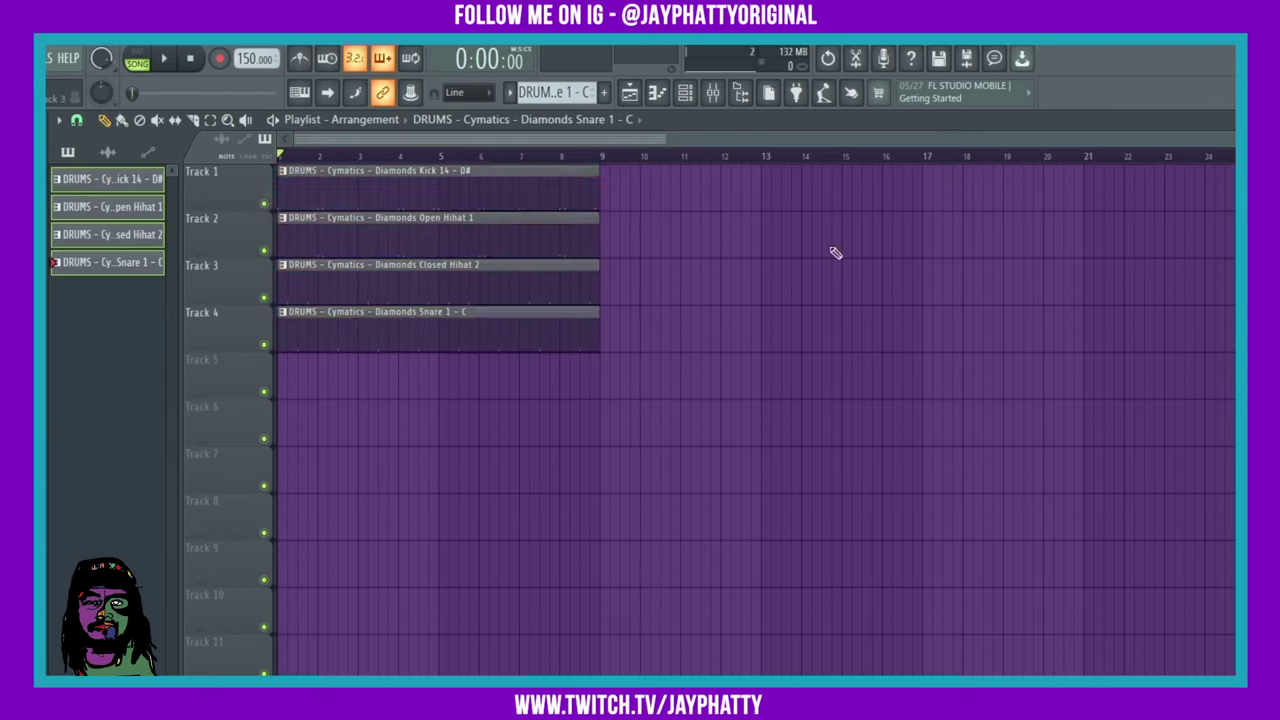
mouse_move(529, 343)
left_mouse_down()
mouse_move(549, 343)
mouse_move(529, 343)
left_mouse_up()
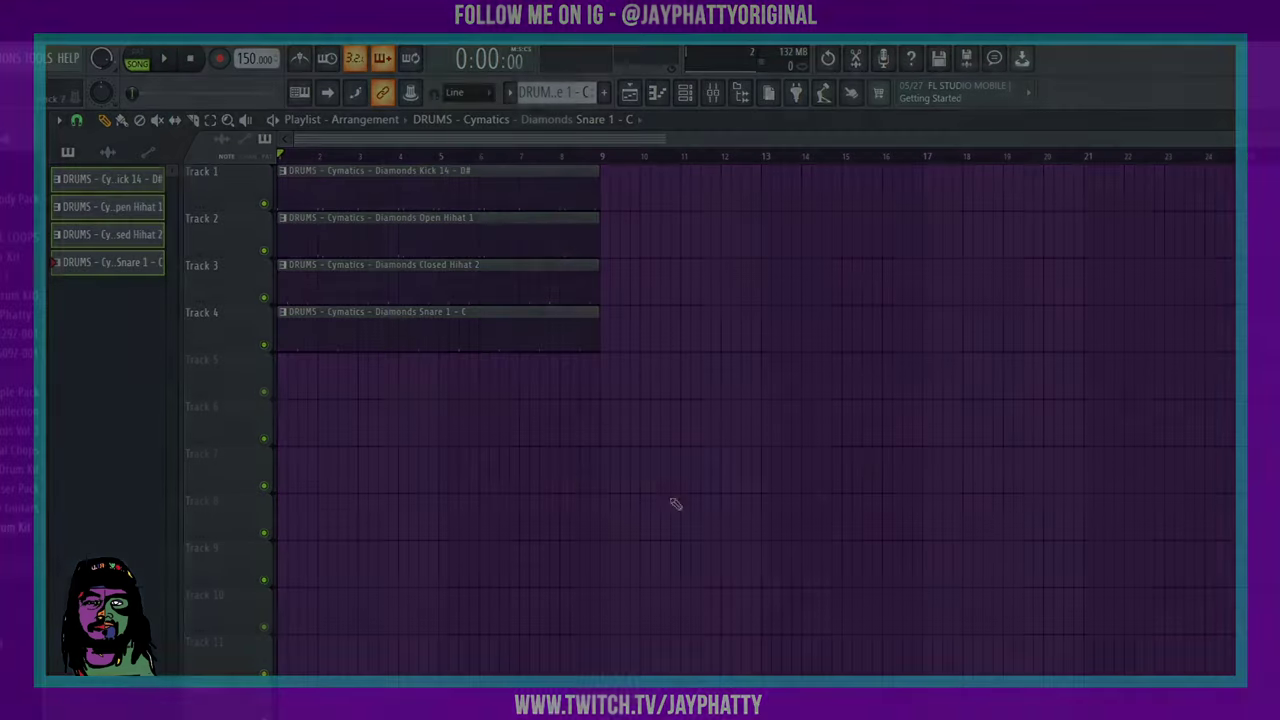